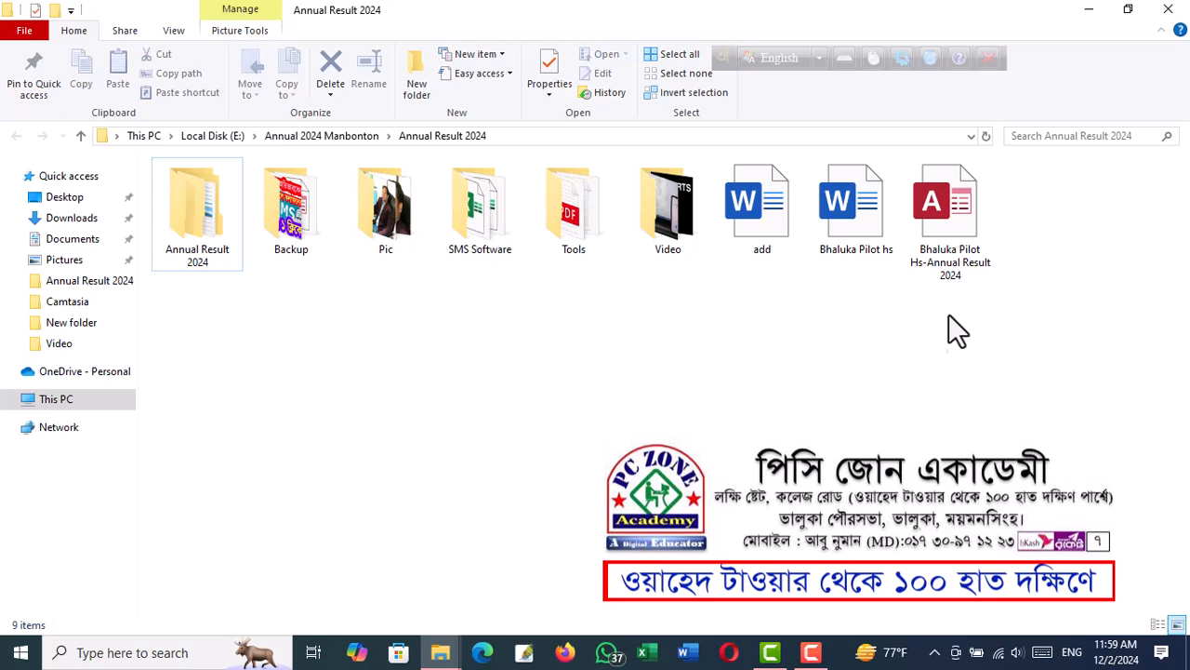
Log in to the Bhaluka Pilot Hs-Annual Result 2024 database as User and open its Annual Result 2024 form.
{"action": "left_click", "coordinate": [942, 225]}
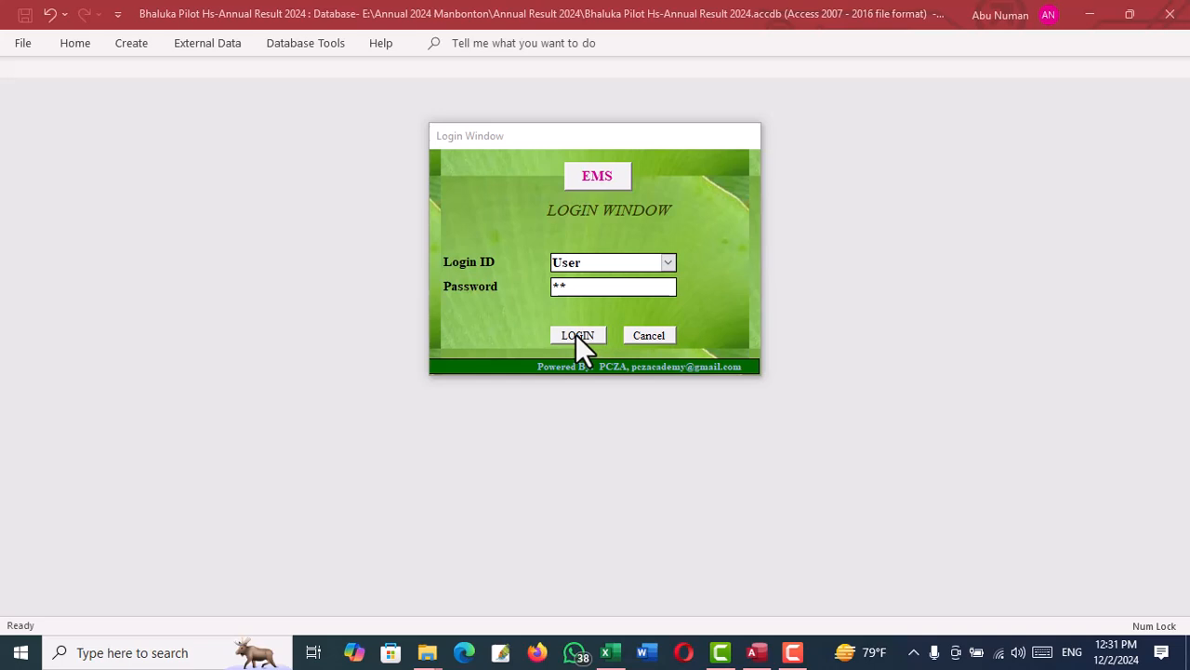
{"action": "left_click", "coordinate": [576, 335]}
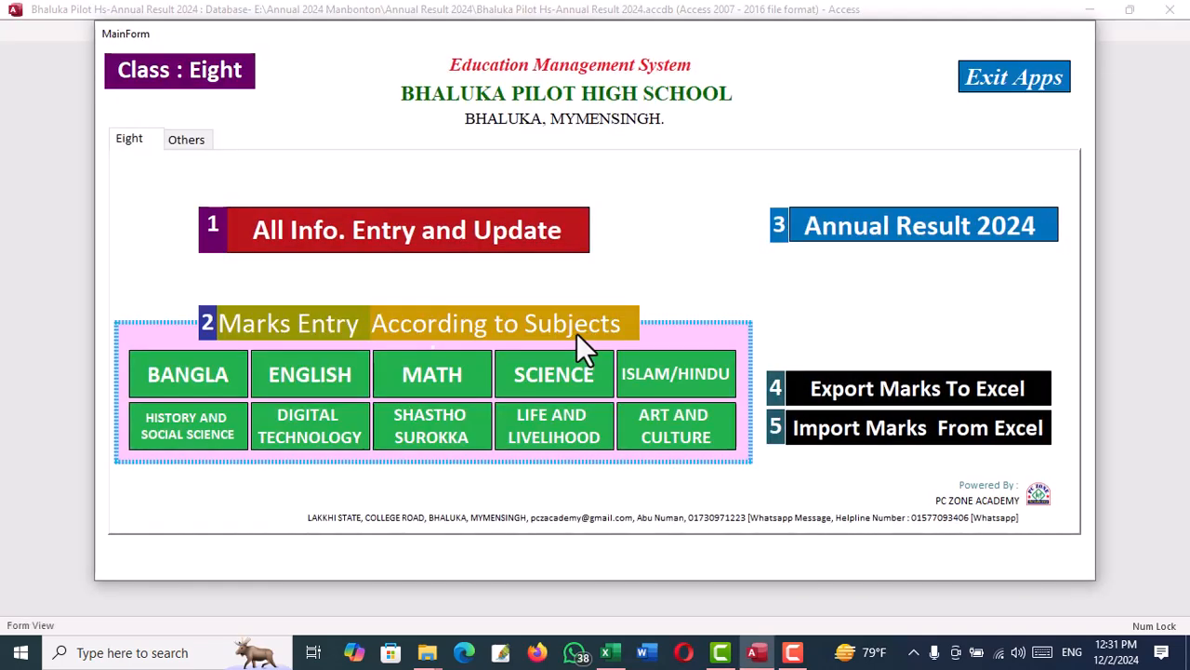
{"action": "left_click", "coordinate": [877, 225]}
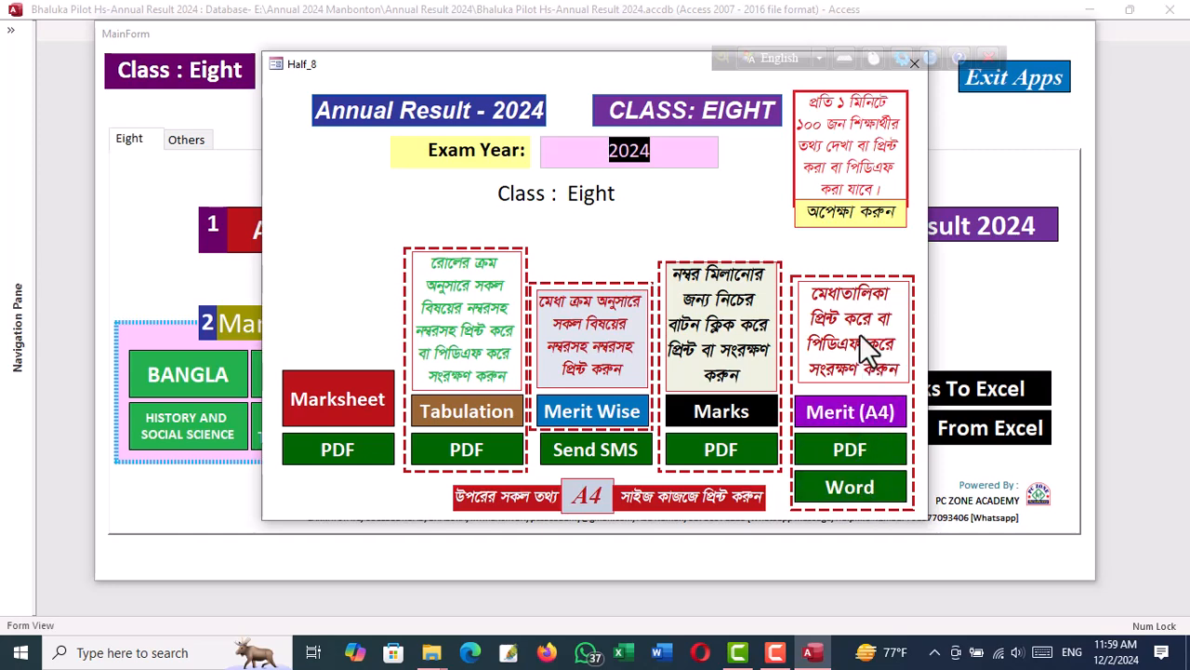
Export the Merit (A4) list to Word as "Rpt_Merit_Wise_Half_Yearly_8 2-12-24" in Documents, and exit the database application.
{"action": "left_click", "coordinate": [857, 486]}
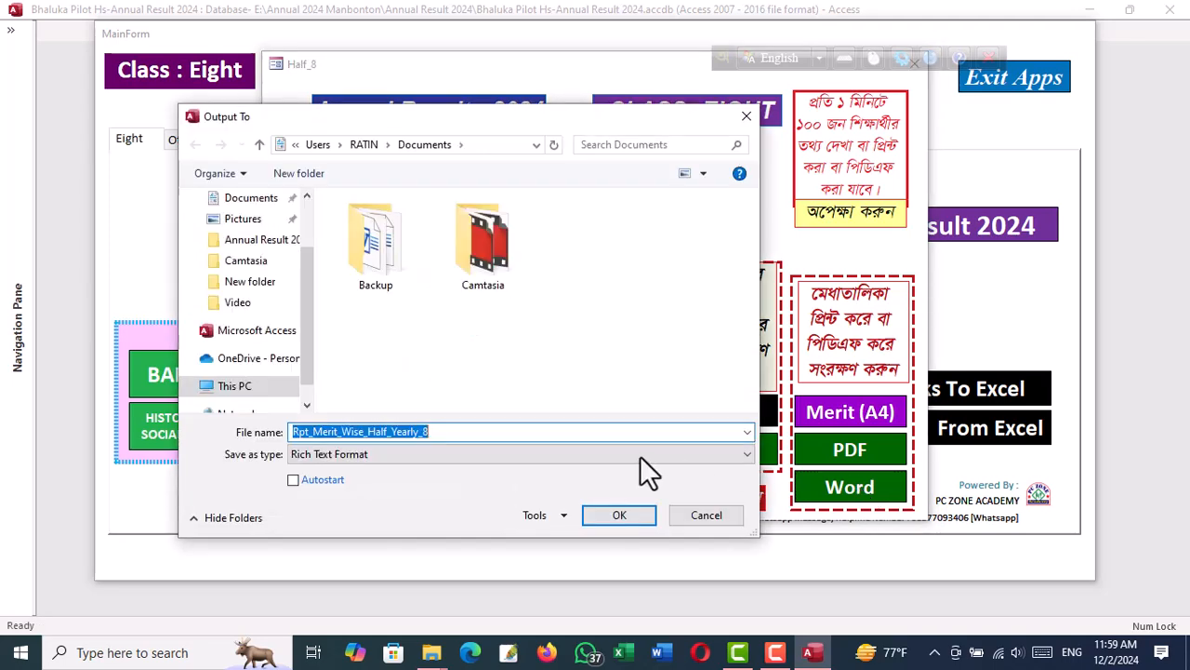
{"action": "left_click", "coordinate": [448, 430]}
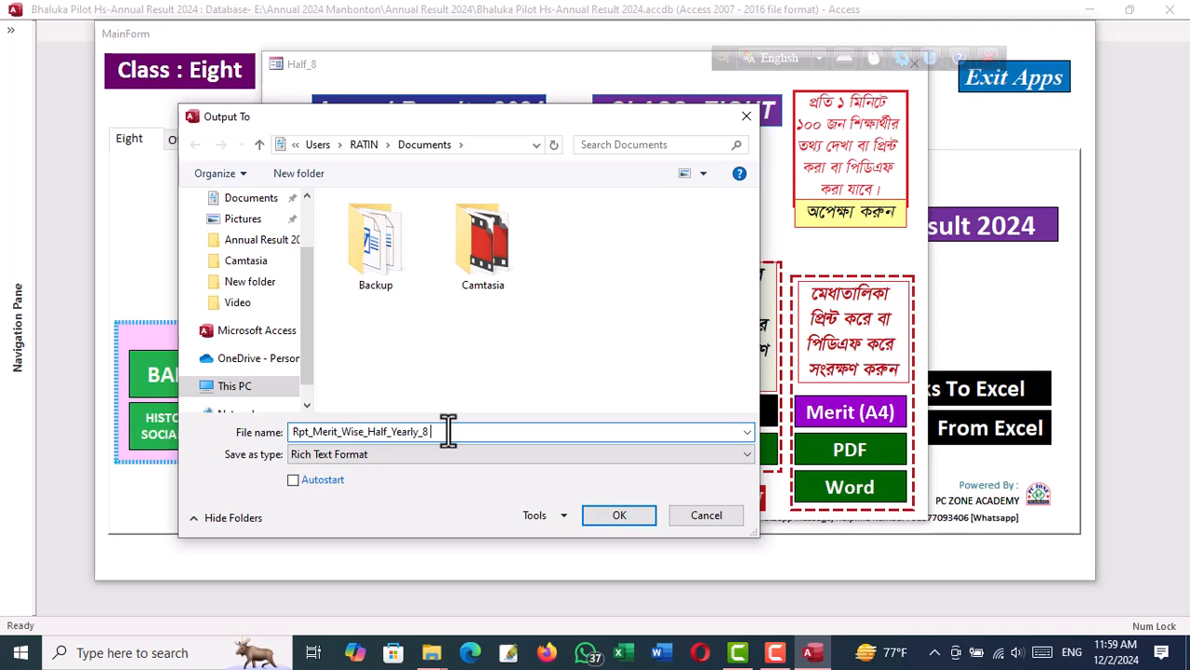
{"action": "type", "text": "2-12-24"}
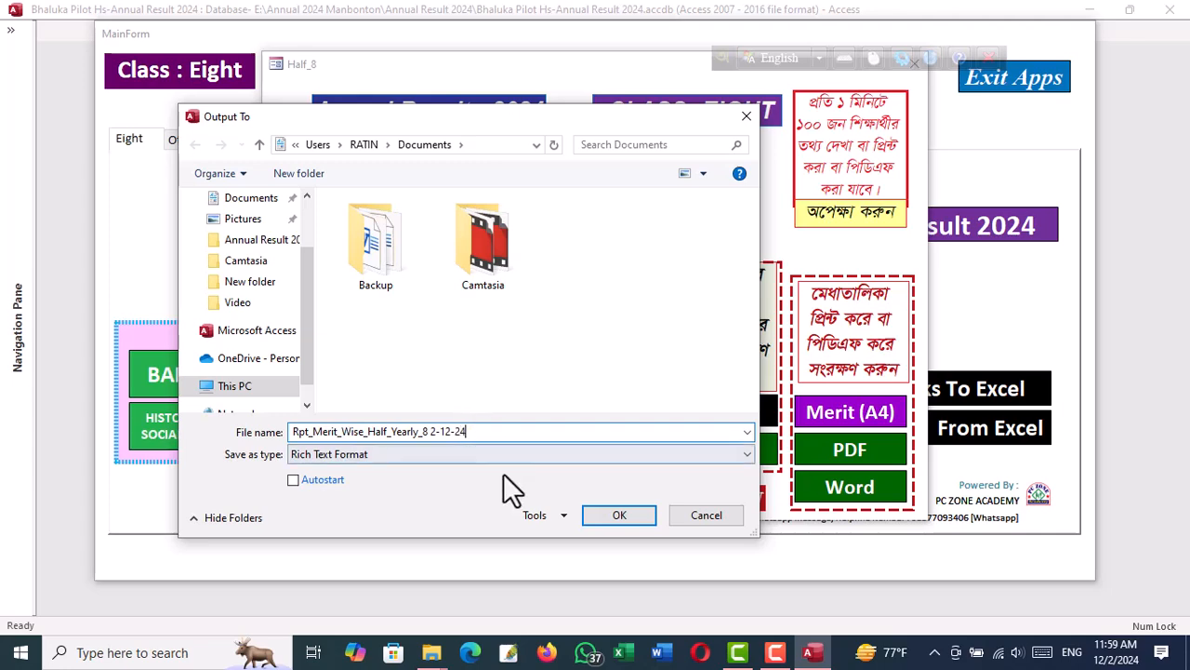
{"action": "left_click", "coordinate": [606, 517]}
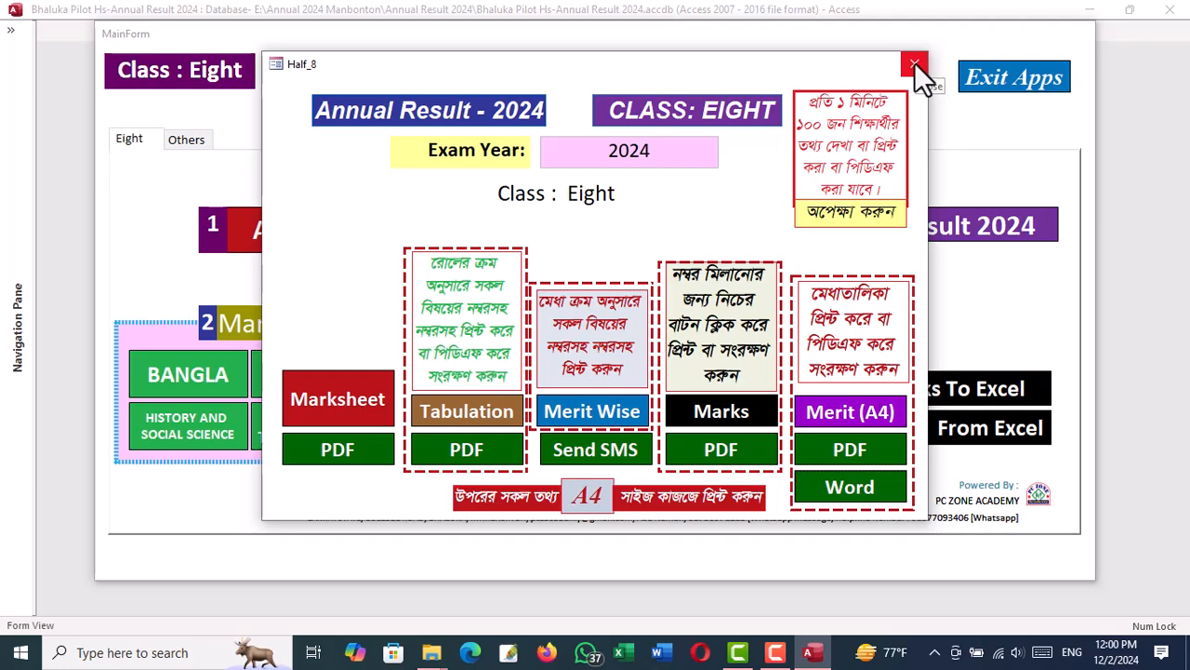
{"action": "left_click", "coordinate": [915, 64]}
{"action": "left_click", "coordinate": [999, 79]}
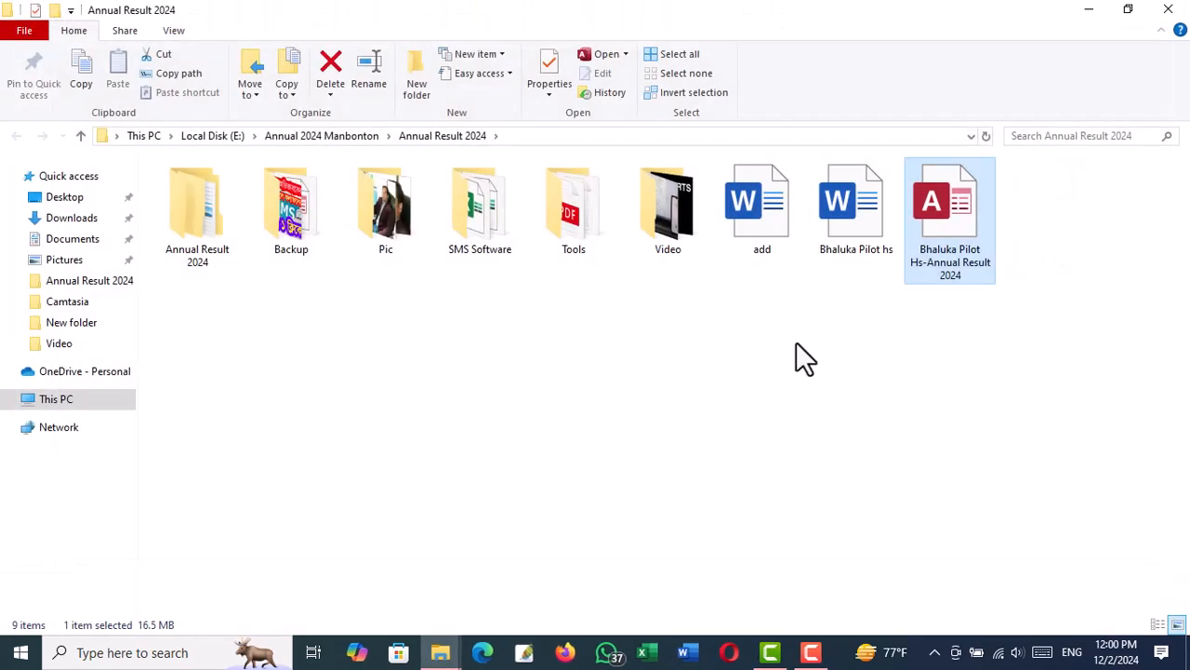
Open the exported document Rpt_Merit_Wise_Half_Yearly_8 2-12-24 from the Documents folder.
{"action": "left_click", "coordinate": [796, 345]}
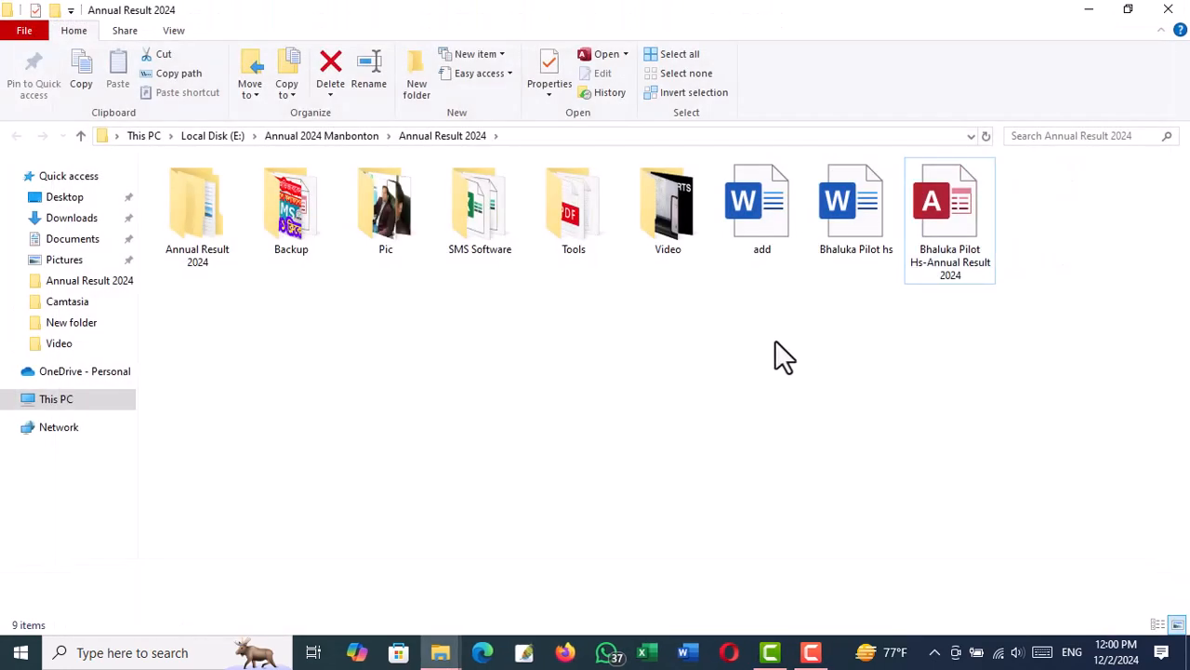
{"action": "left_click", "coordinate": [80, 243]}
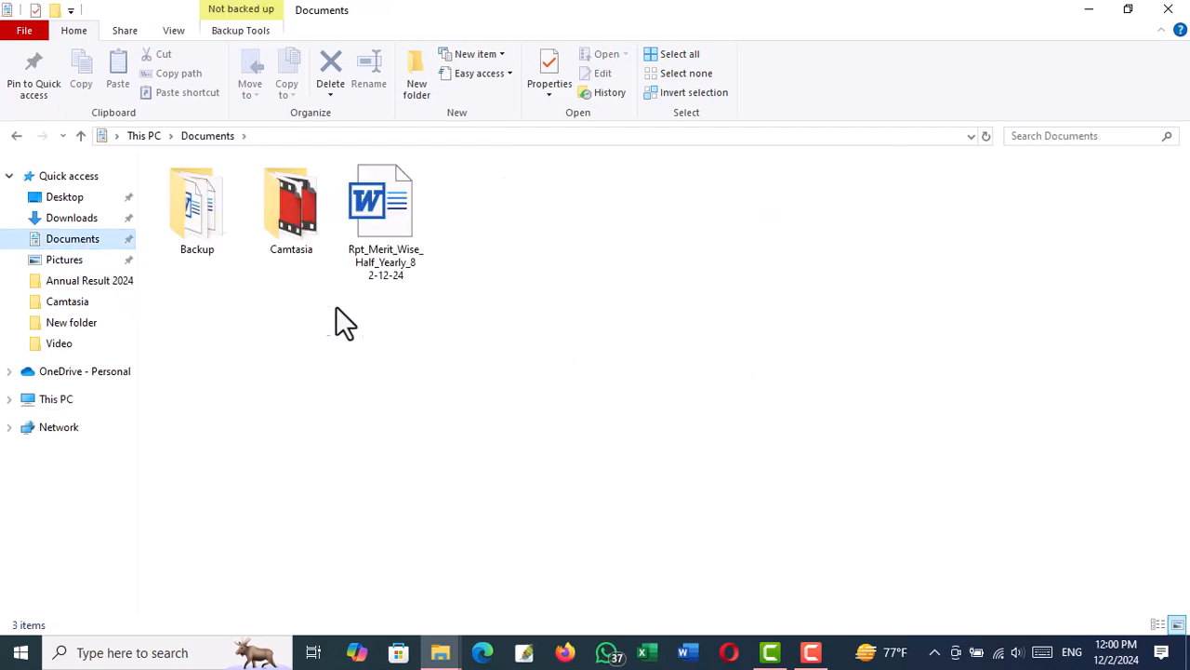
{"action": "left_click", "coordinate": [376, 230]}
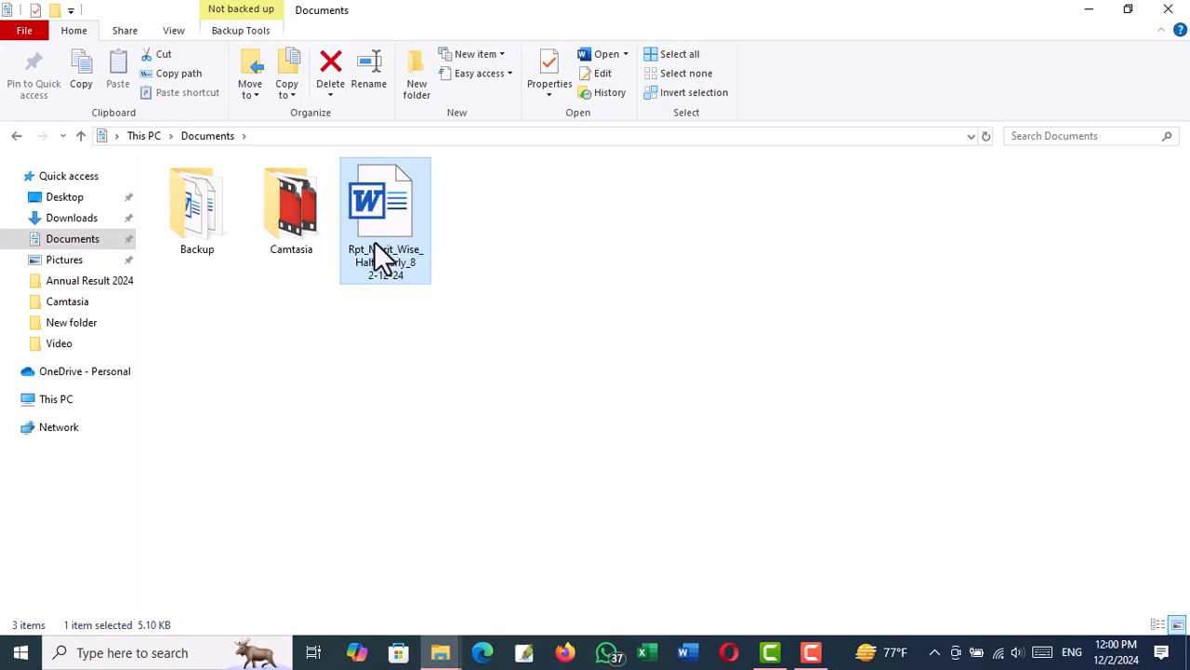
{"action": "double_click", "coordinate": [393, 244]}
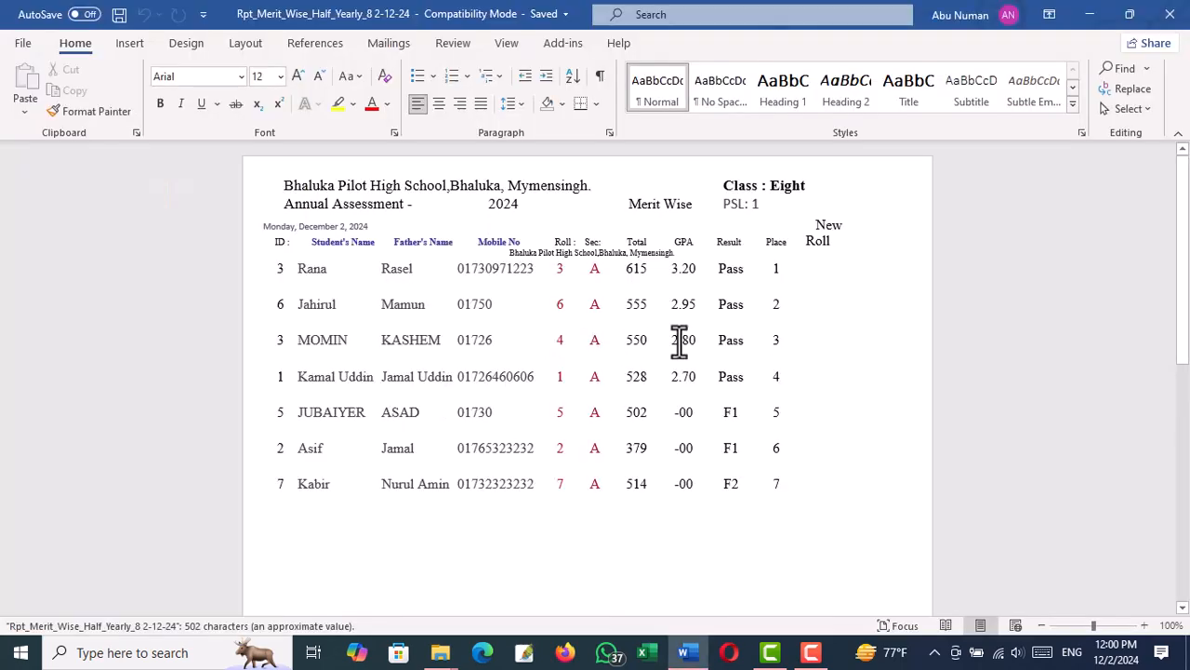
Examine the merit list, comparing the totals, results and places of the passed students with those of the F1 and F2 rows.
{"action": "left_click", "coordinate": [783, 269]}
{"action": "left_click_drag", "start_coordinate": [313, 266], "coordinate": [791, 521]}
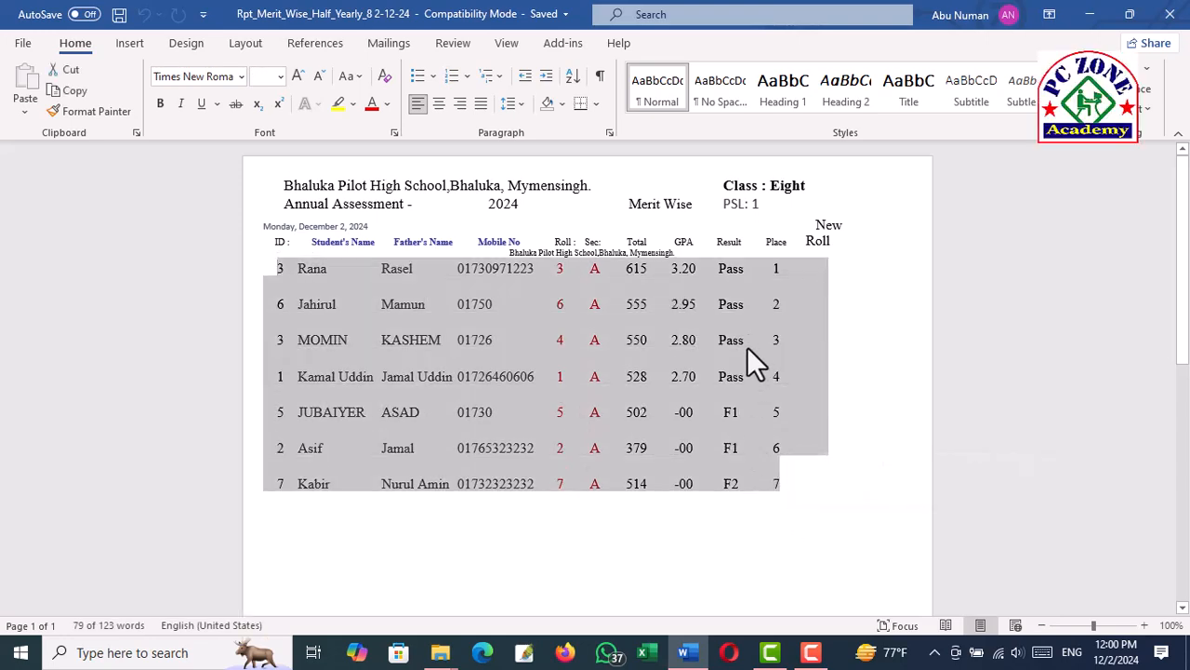
{"action": "left_click_drag", "start_coordinate": [731, 270], "coordinate": [722, 408]}
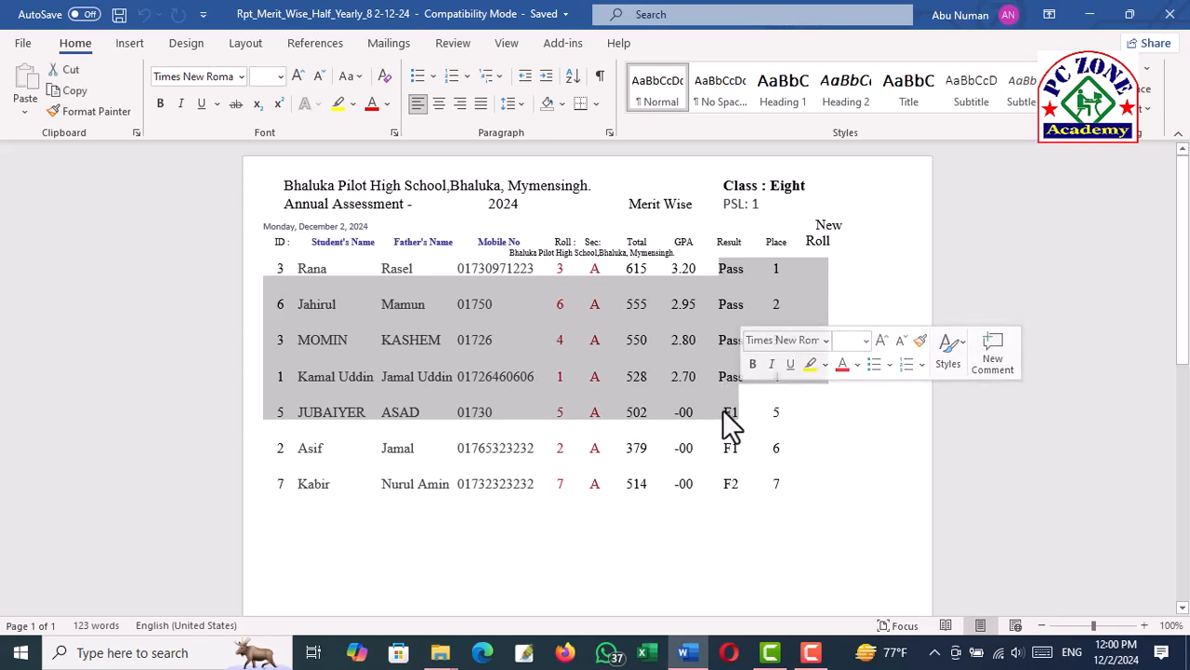
{"action": "left_click", "coordinate": [725, 412]}
{"action": "left_click", "coordinate": [730, 496]}
{"action": "type", "text": "F2"}
{"action": "left_click_drag", "start_coordinate": [717, 487], "coordinate": [775, 484]}
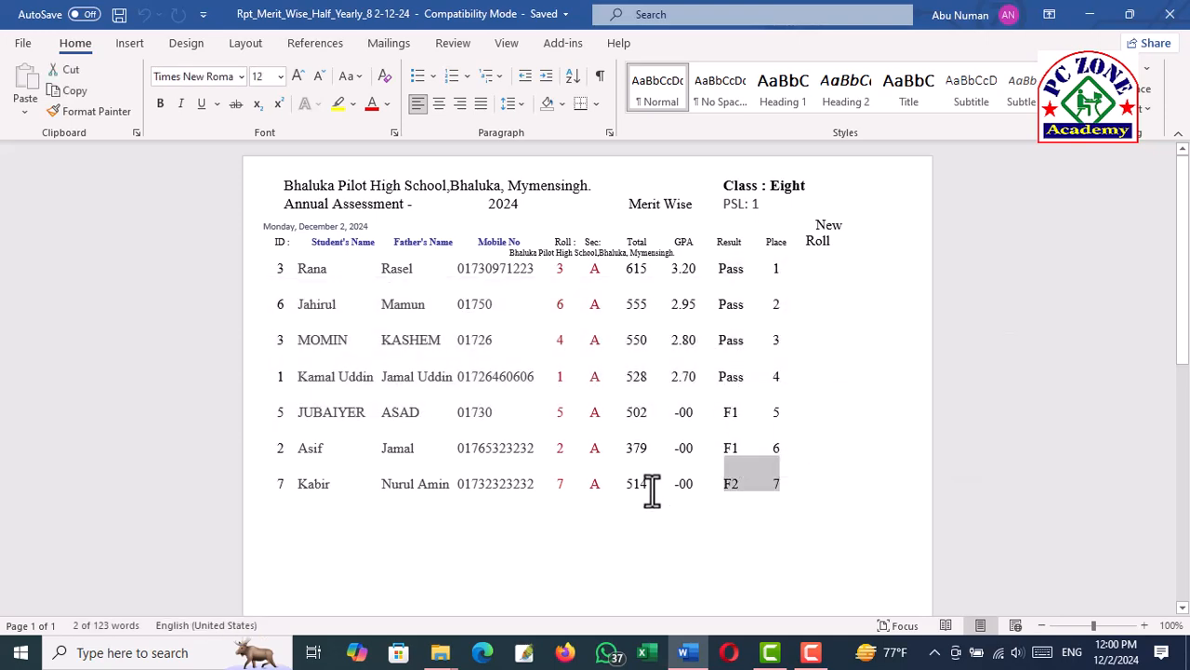
{"action": "left_click_drag", "start_coordinate": [646, 489], "coordinate": [621, 490]}
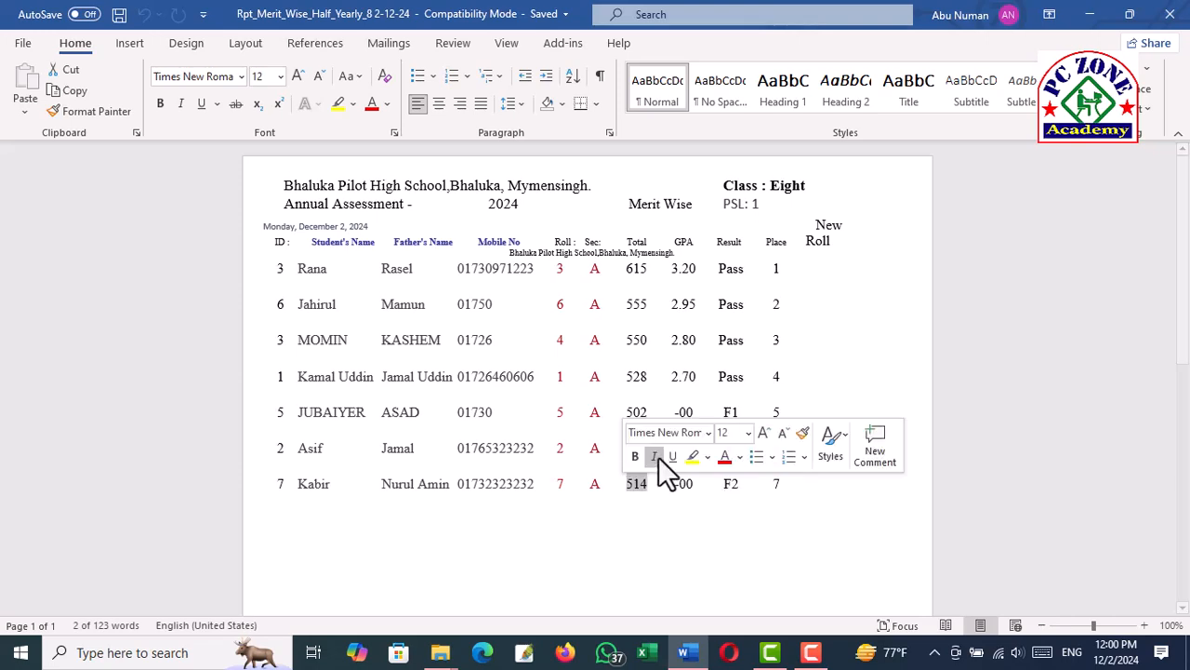
{"action": "left_click_drag", "start_coordinate": [645, 412], "coordinate": [625, 414]}
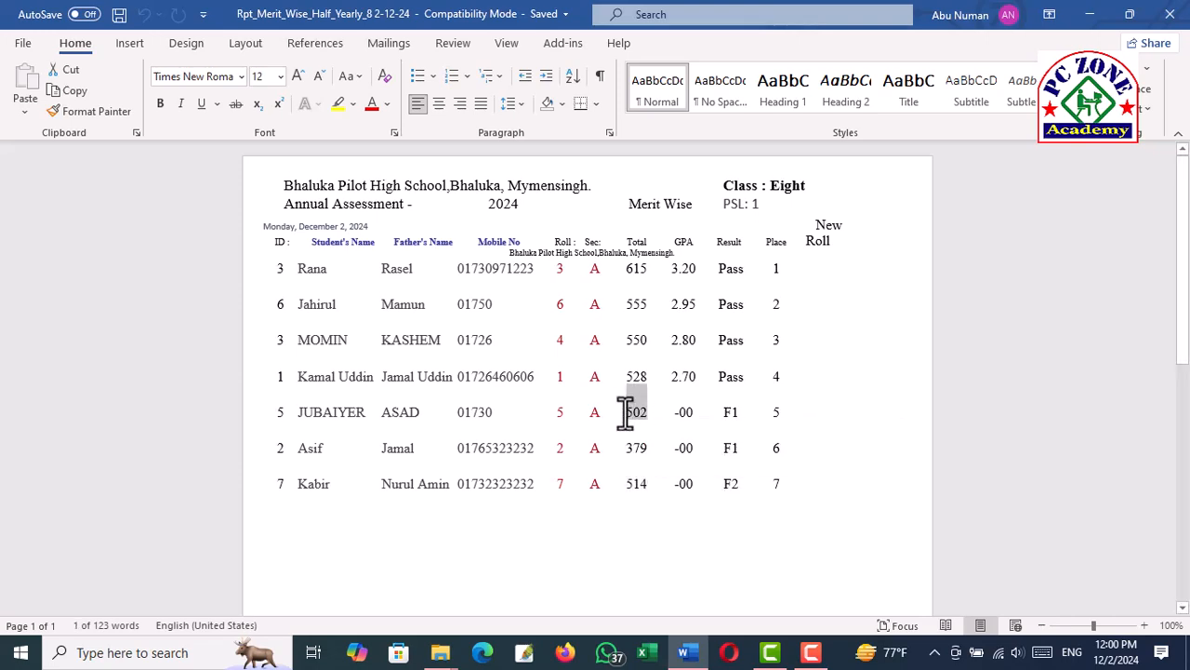
{"action": "left_click_drag", "start_coordinate": [773, 415], "coordinate": [783, 417]}
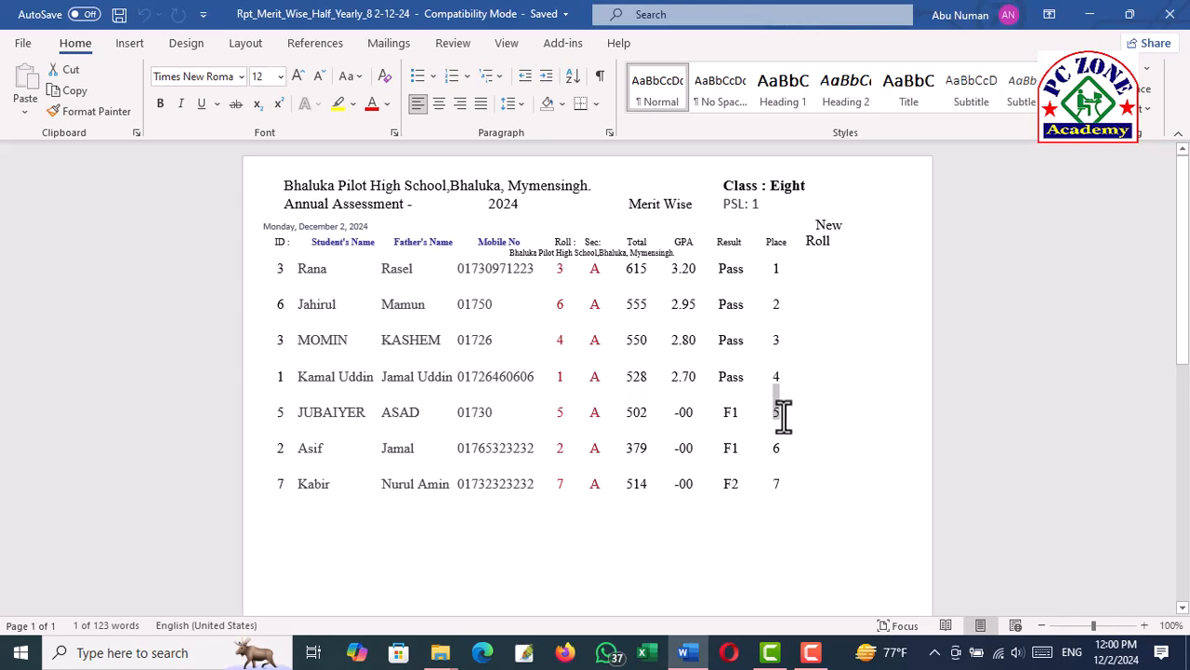
{"action": "left_click_drag", "start_coordinate": [781, 483], "coordinate": [757, 496]}
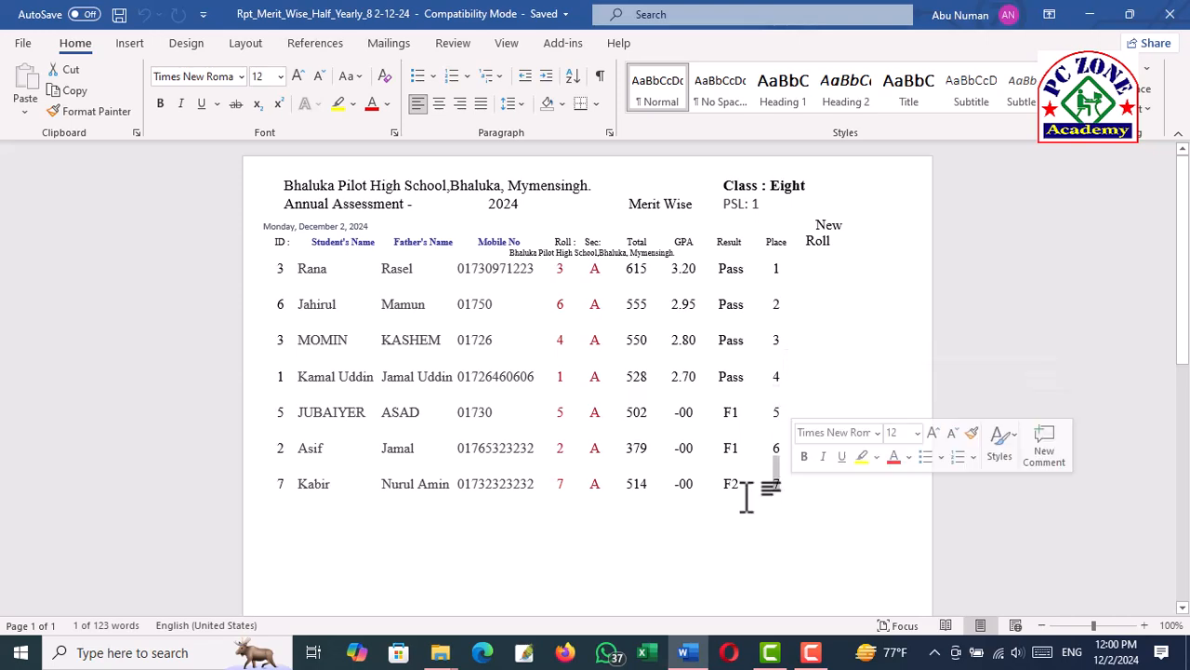
{"action": "left_click_drag", "start_coordinate": [727, 413], "coordinate": [750, 484]}
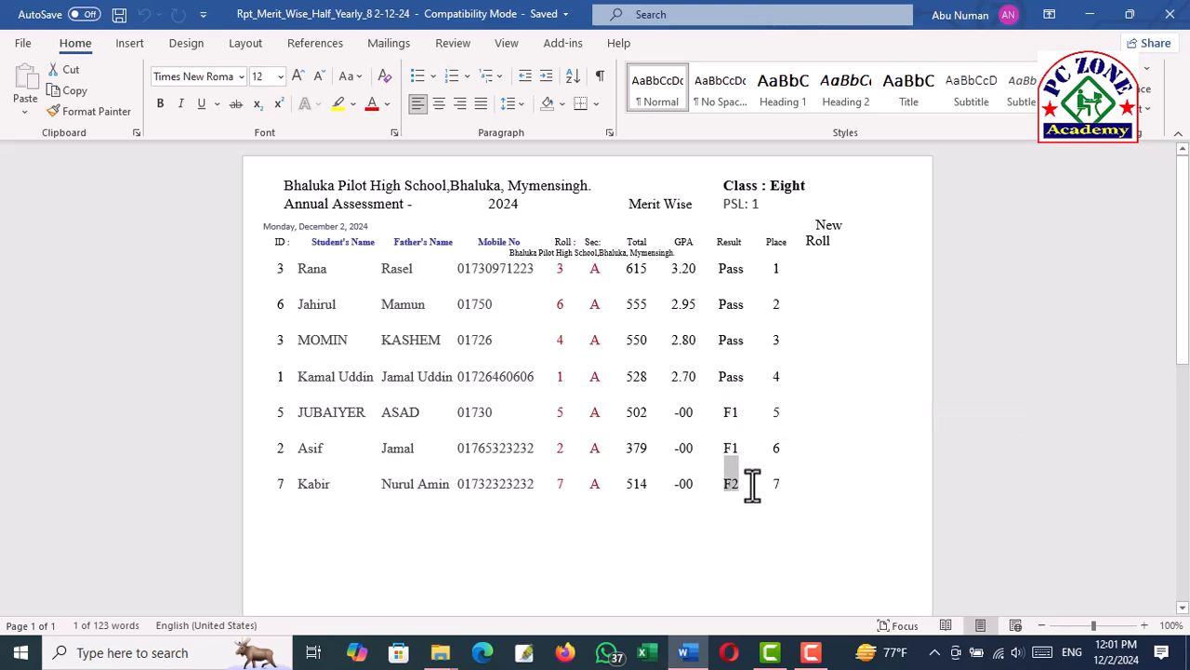
{"action": "left_click", "coordinate": [695, 485]}
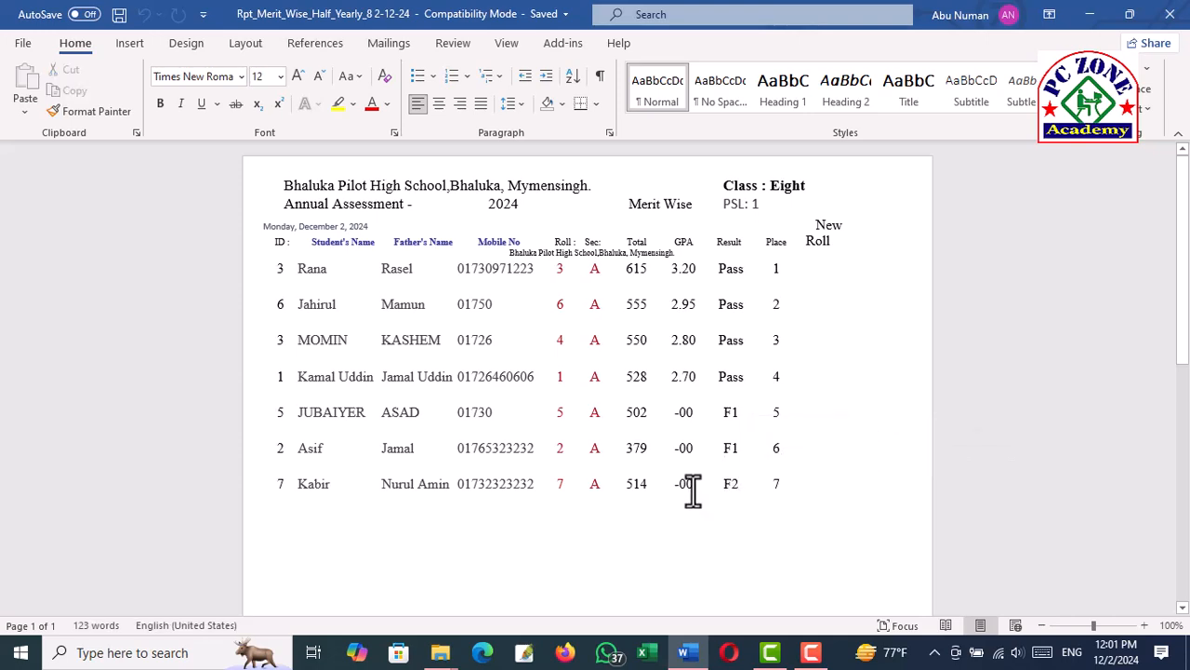
{"action": "left_click_drag", "start_coordinate": [717, 486], "coordinate": [754, 483]}
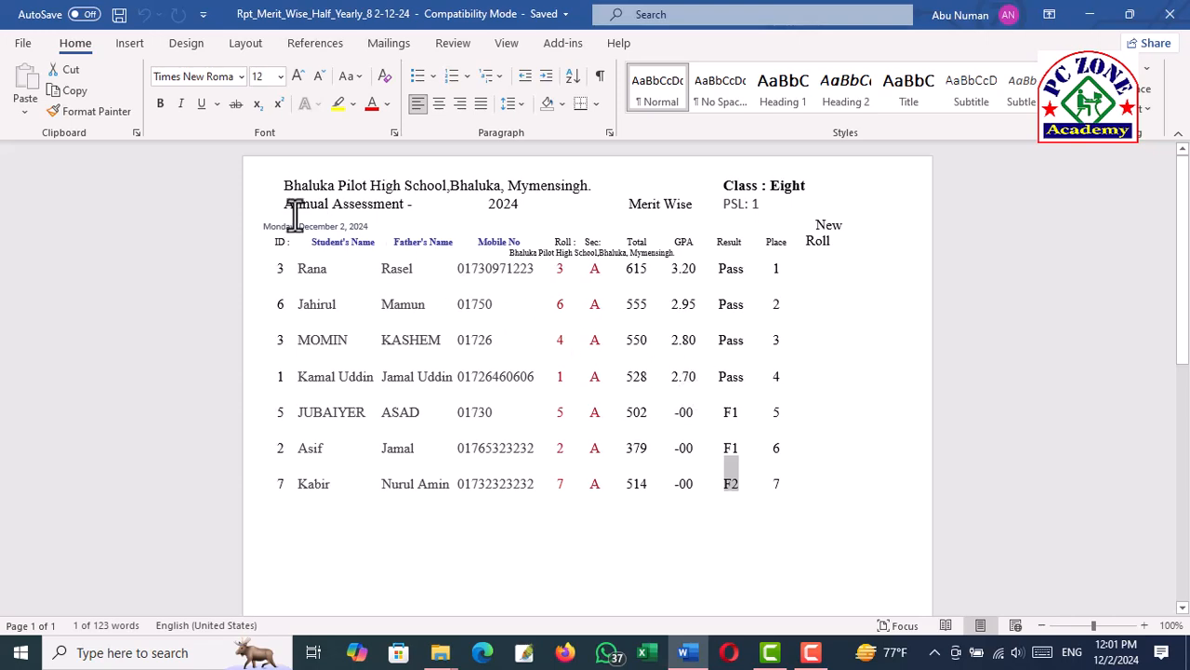
Copy the entire merit list from the Word document and paste it into a new blank Excel workbook at cell A1.
{"action": "left_click_drag", "start_coordinate": [270, 186], "coordinate": [840, 517]}
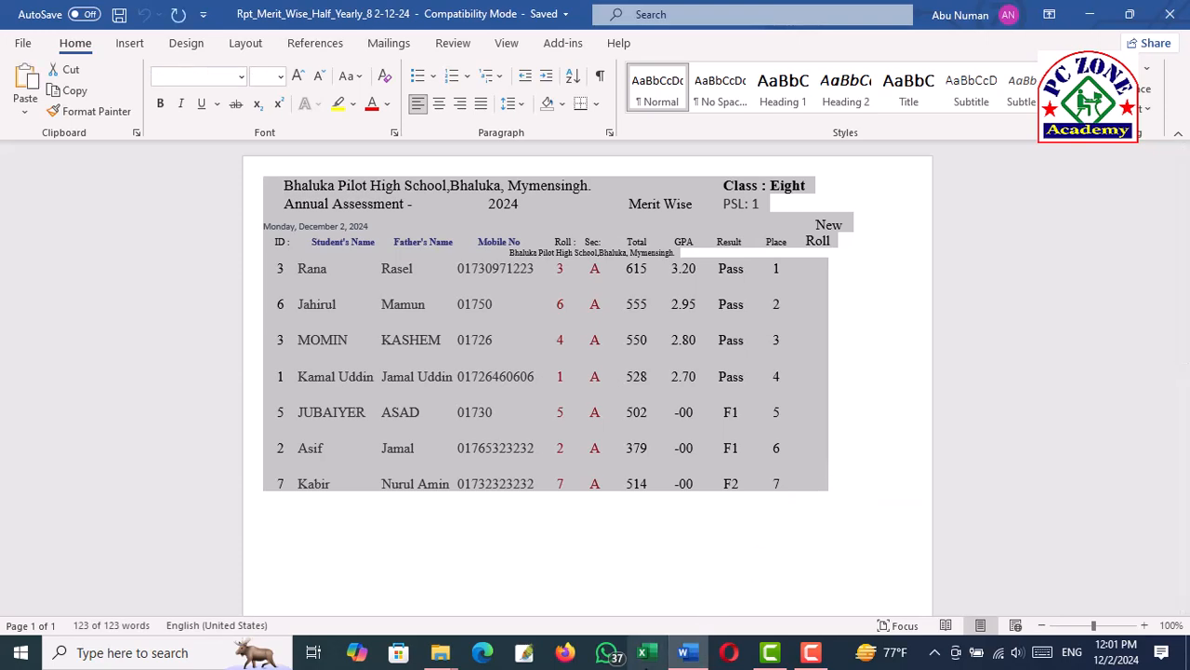
{"action": "left_click", "coordinate": [649, 653]}
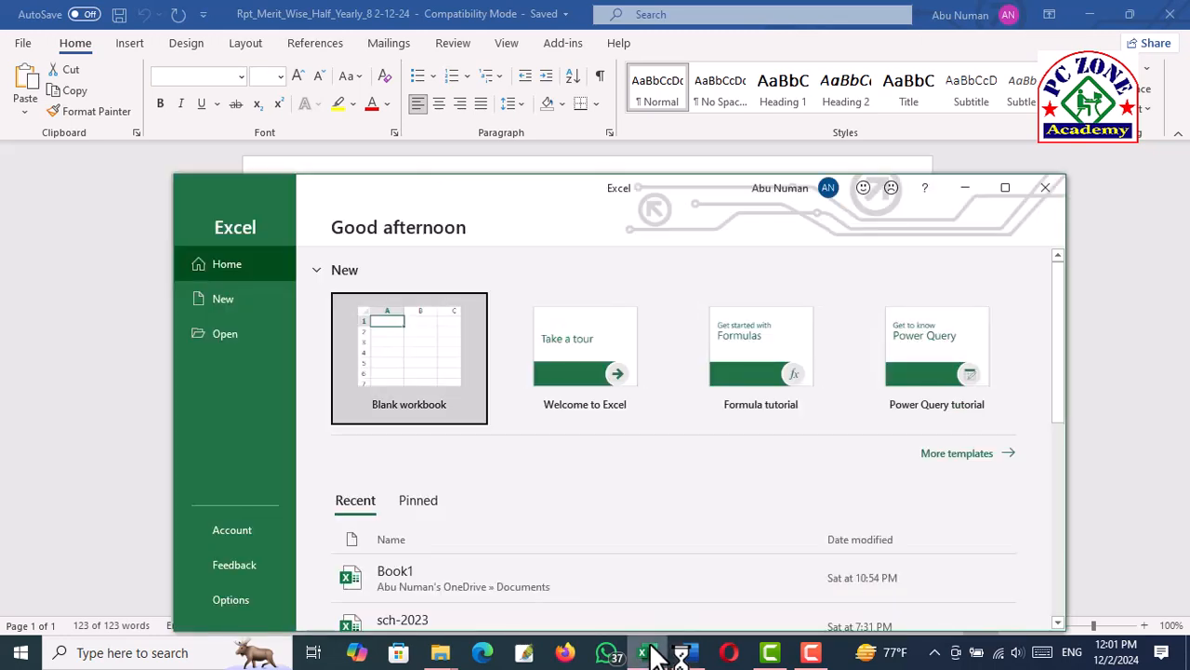
{"action": "left_click", "coordinate": [1004, 189]}
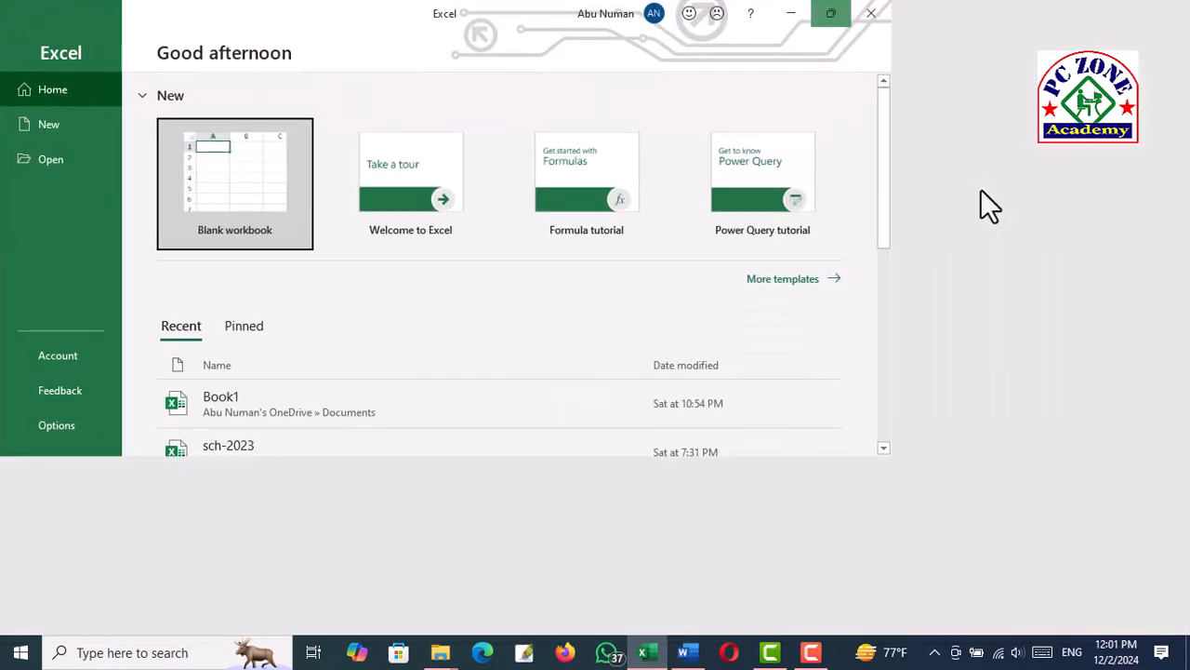
{"action": "left_click", "coordinate": [210, 186]}
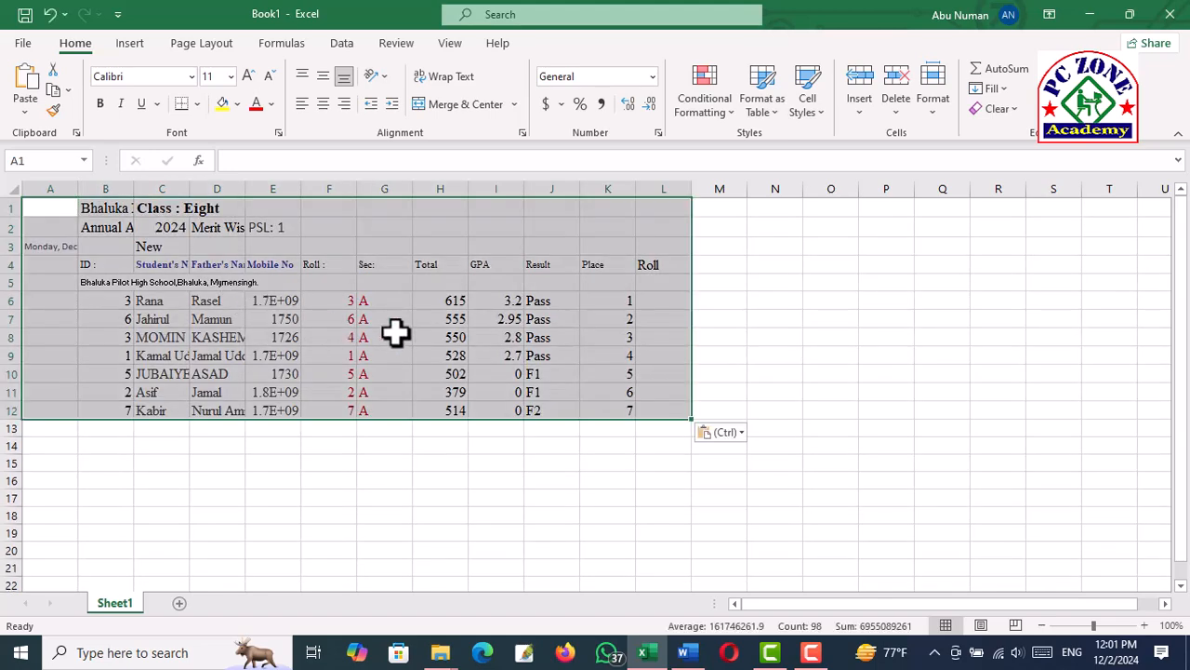
{"action": "left_click", "coordinate": [383, 336]}
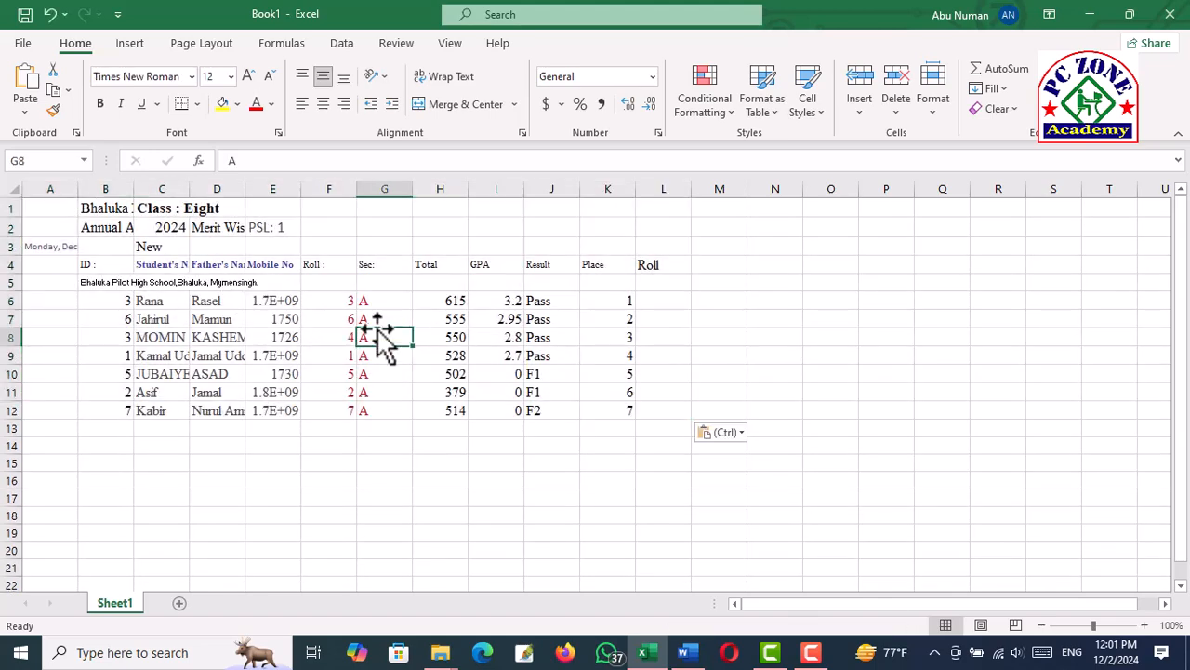
Delete rows 1 to 3, which hold the school title, assessment year and date, above the column headings.
{"action": "left_click", "coordinate": [8, 207]}
{"action": "left_click_drag", "start_coordinate": [8, 208], "coordinate": [23, 244]}
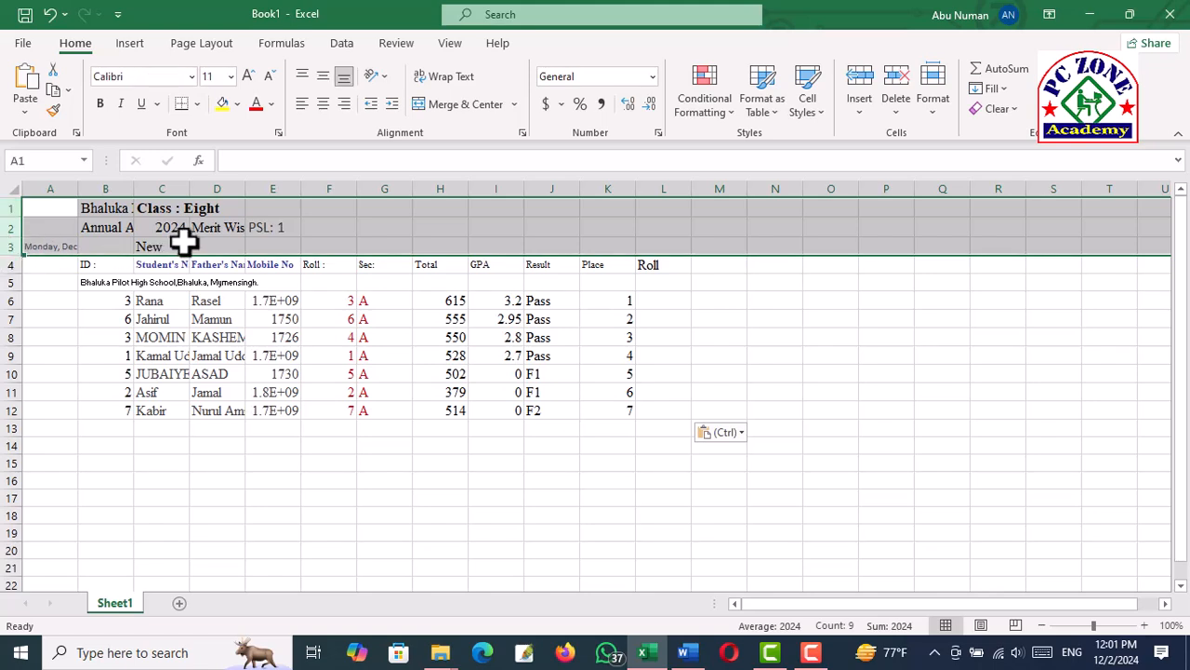
{"action": "right_click", "coordinate": [49, 249]}
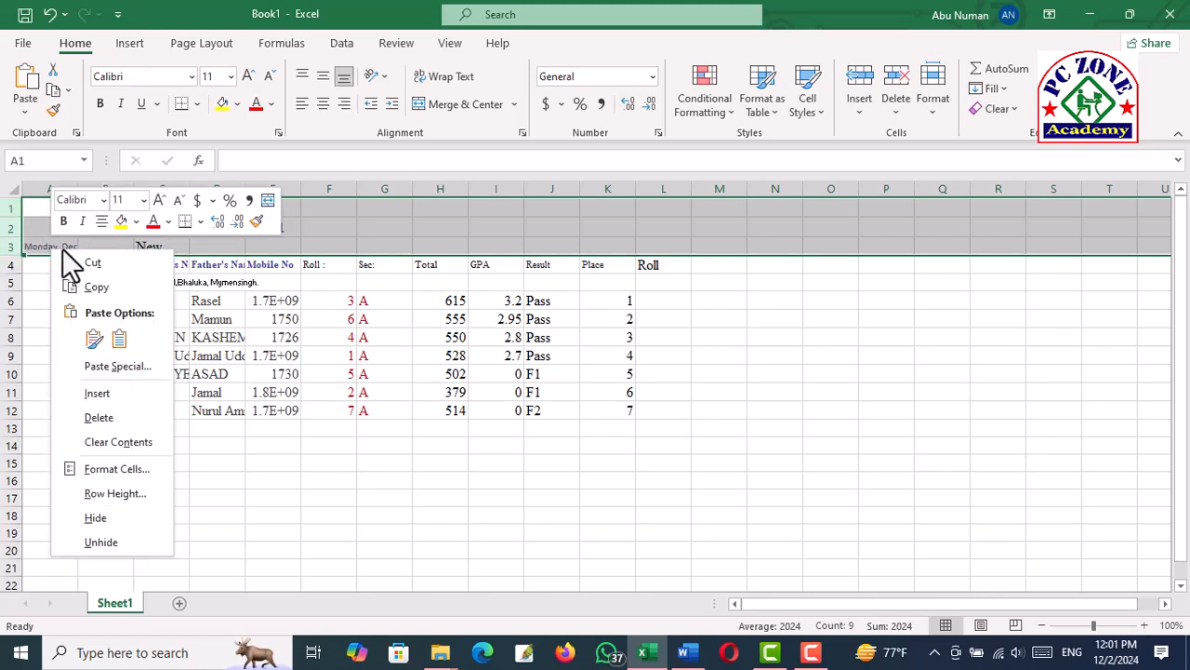
{"action": "right_click", "coordinate": [39, 243]}
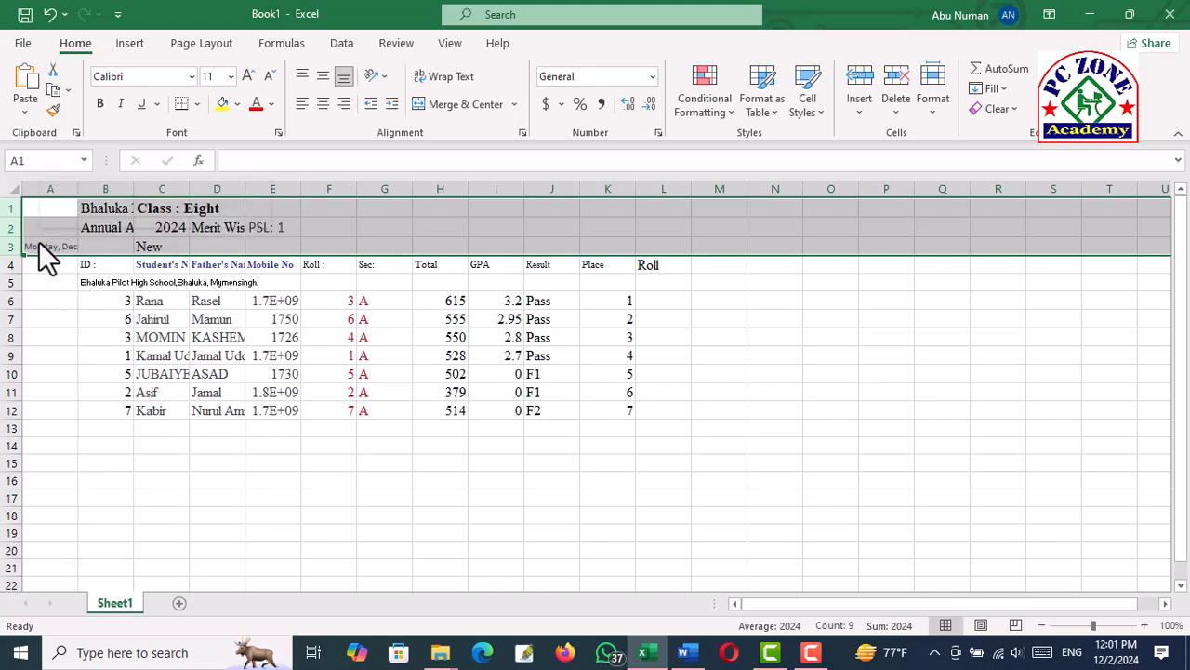
{"action": "right_click", "coordinate": [40, 243]}
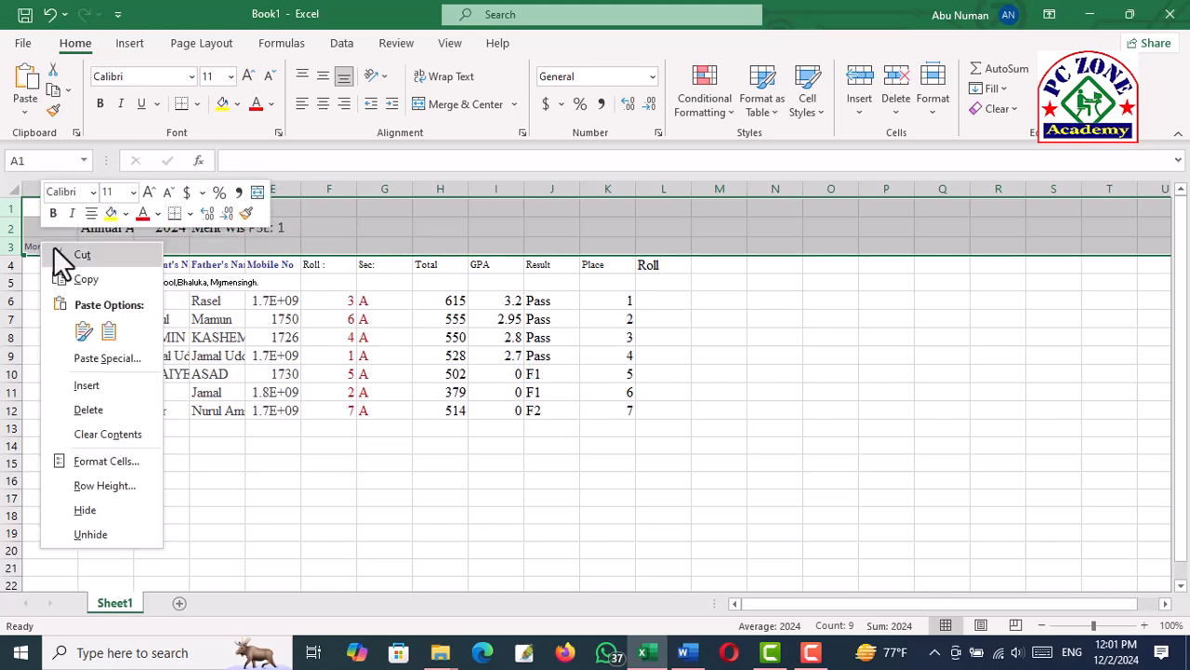
{"action": "left_click", "coordinate": [118, 410]}
Delete row 2, which repeats the school name and address below the column headings.
{"action": "left_click", "coordinate": [109, 226]}
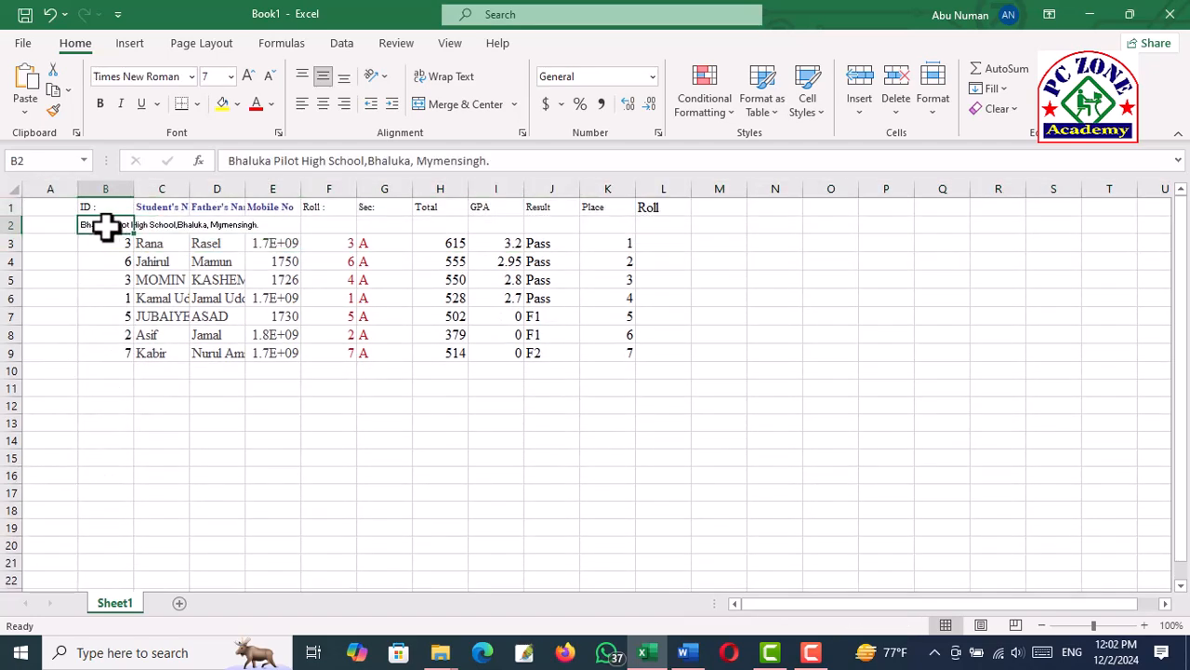
{"action": "left_click", "coordinate": [7, 225]}
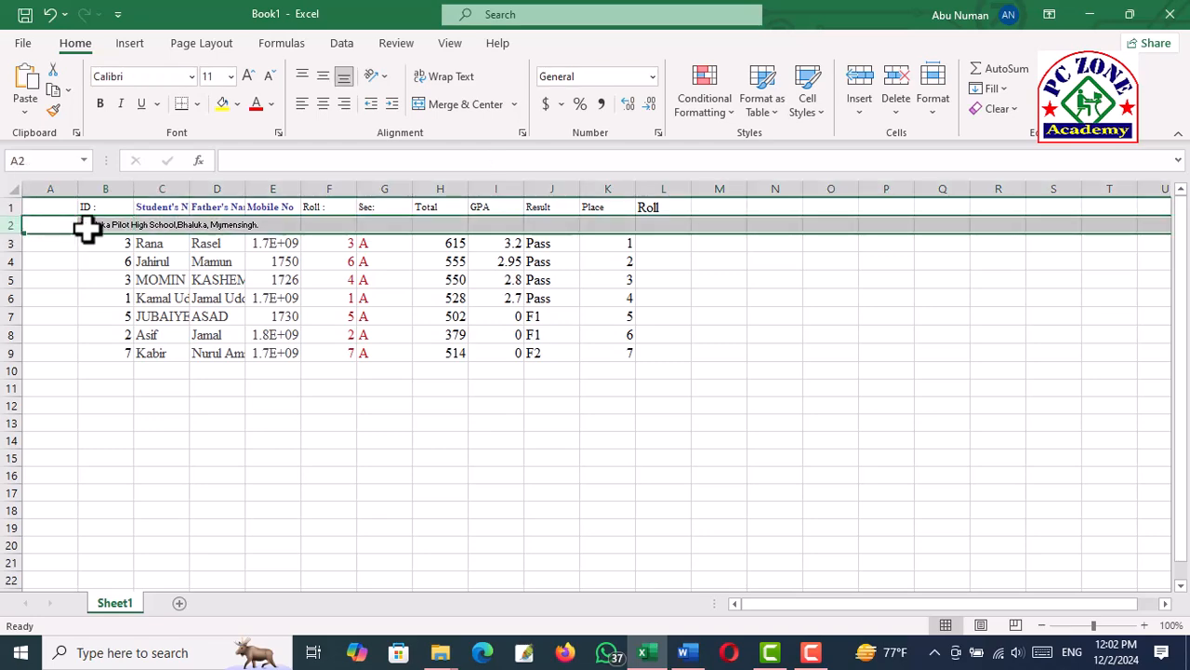
{"action": "right_click", "coordinate": [101, 225]}
{"action": "left_click", "coordinate": [139, 394]}
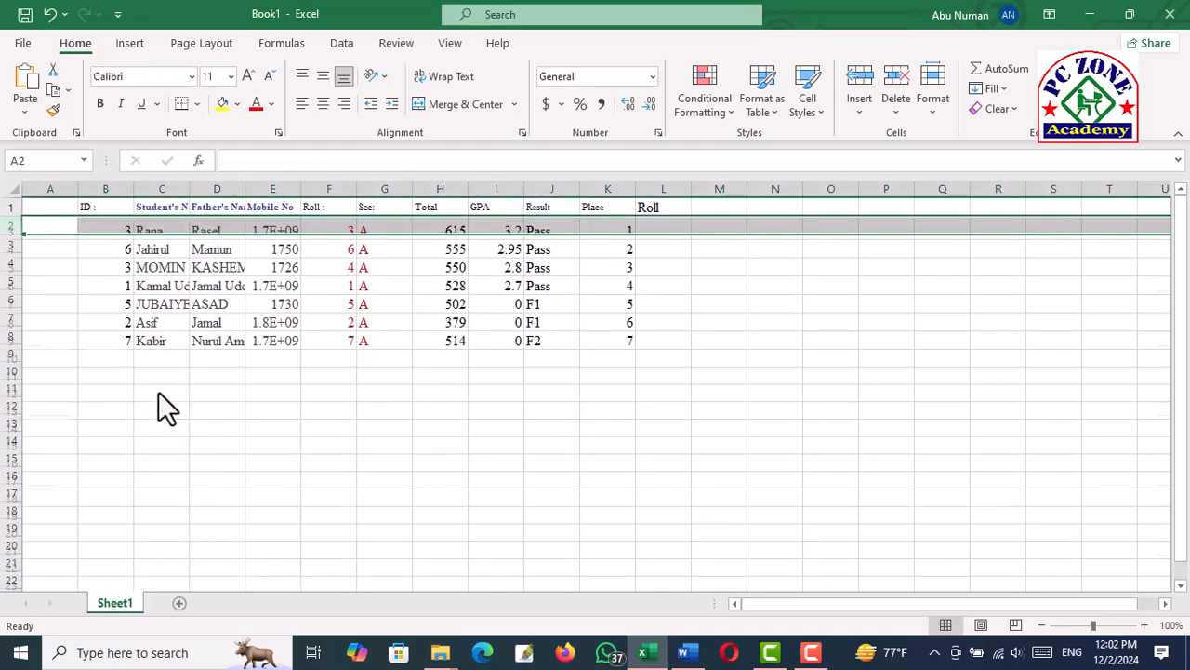
Delete column L, which holds the leftover Roll heading beside the Place column.
{"action": "left_click", "coordinate": [657, 261]}
{"action": "key", "text": "Up"}
{"action": "key", "text": "Up"}
{"action": "key", "text": "Up"}
{"action": "key", "text": "Down"}
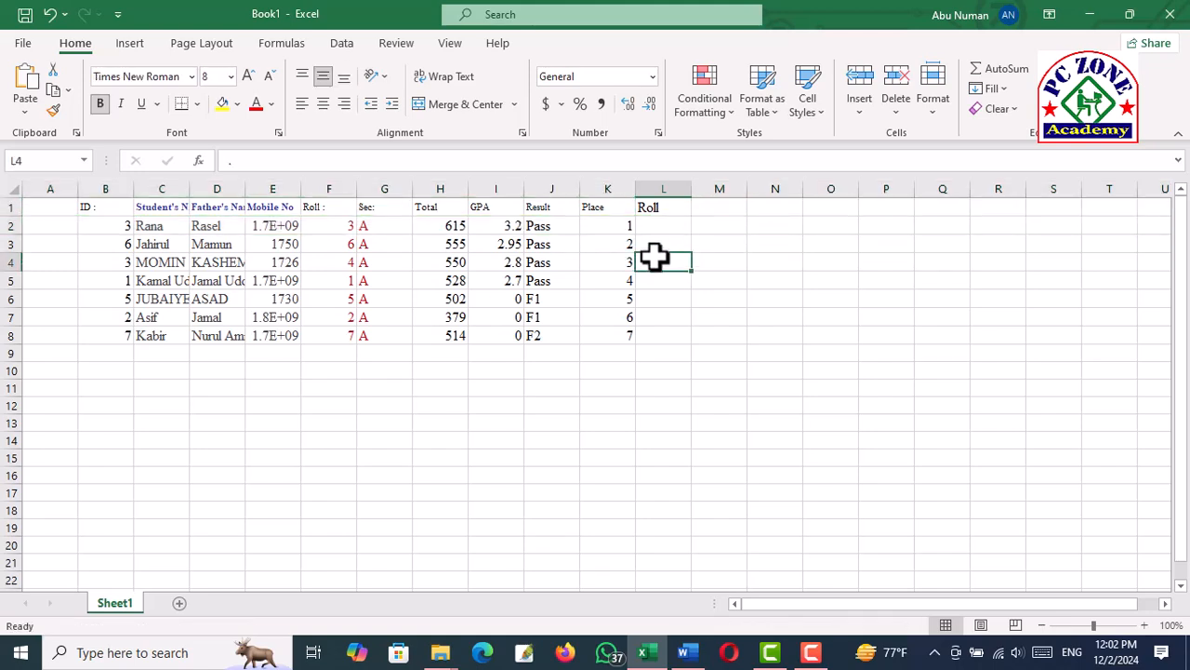
{"action": "left_click", "coordinate": [664, 184]}
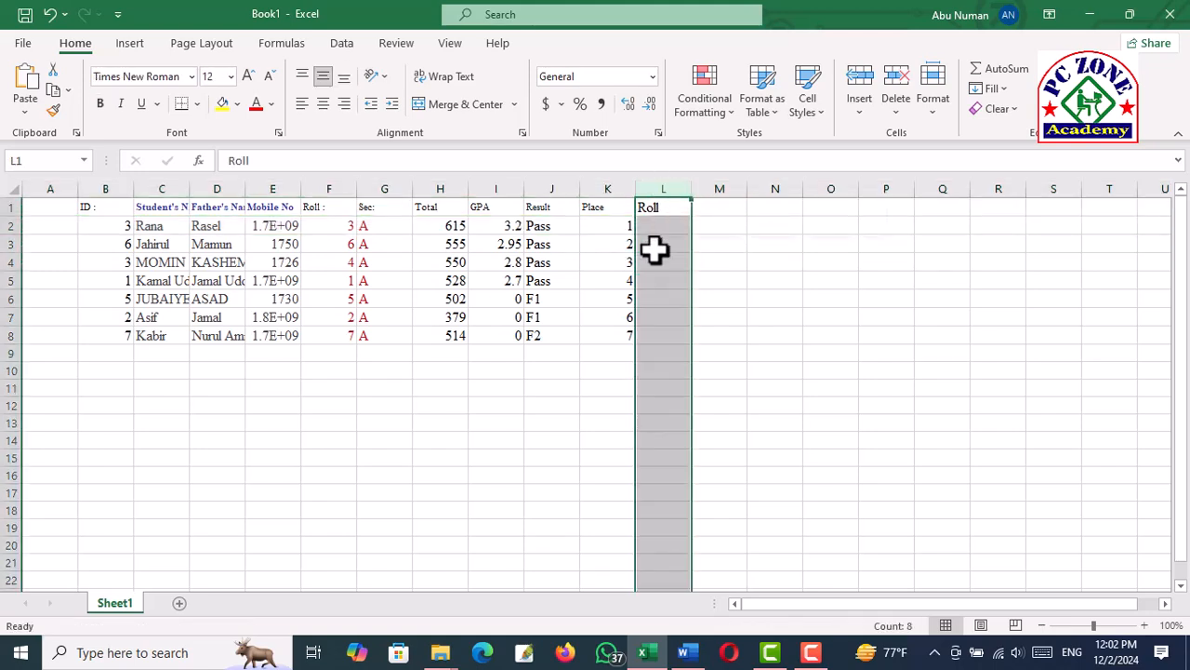
{"action": "right_click", "coordinate": [655, 251]}
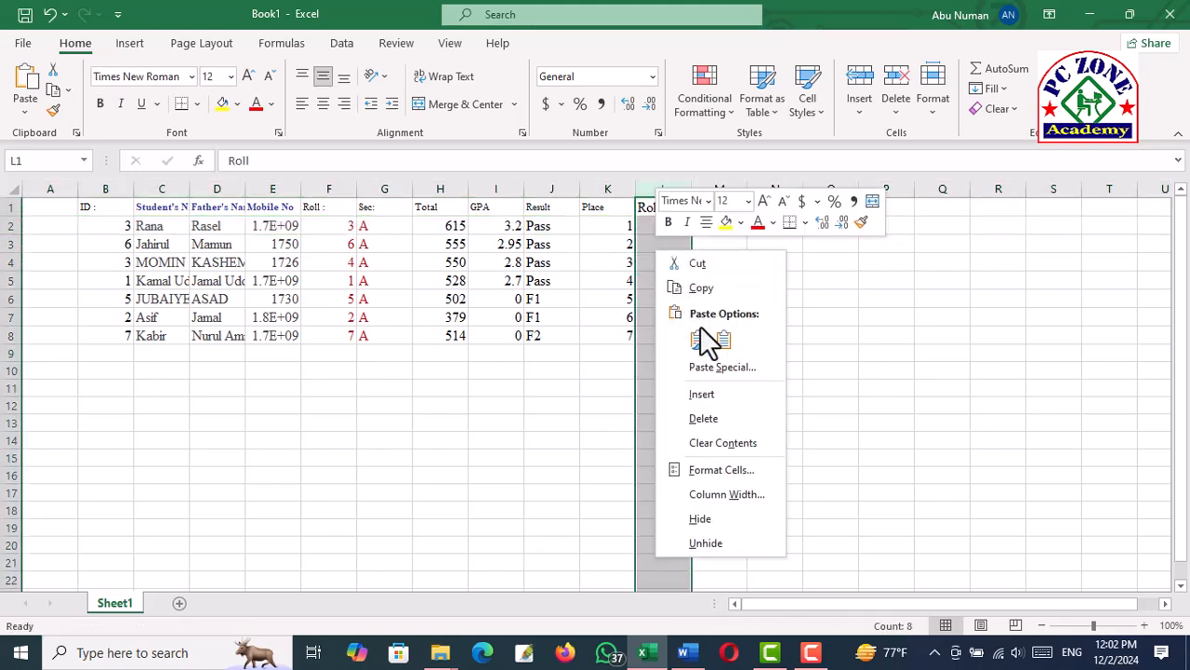
{"action": "left_click", "coordinate": [727, 418]}
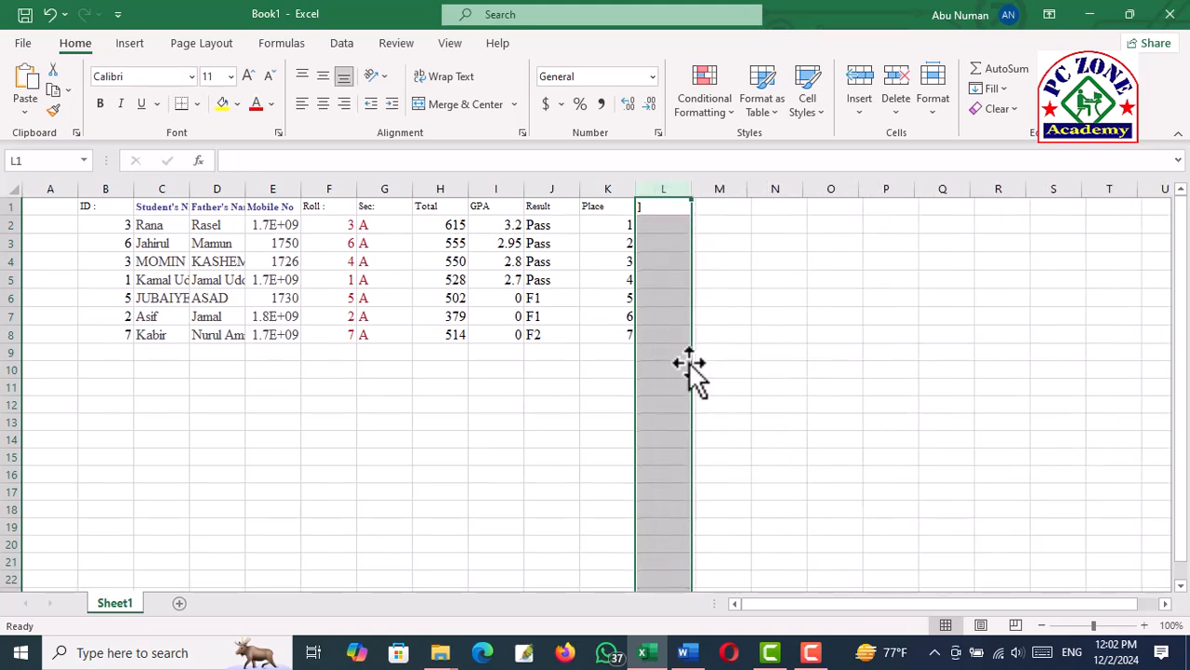
Compare the places in K2:K8 with the students' existing rolls in F2:F8.
{"action": "left_click", "coordinate": [648, 228]}
{"action": "left_click_drag", "start_coordinate": [601, 223], "coordinate": [617, 342]}
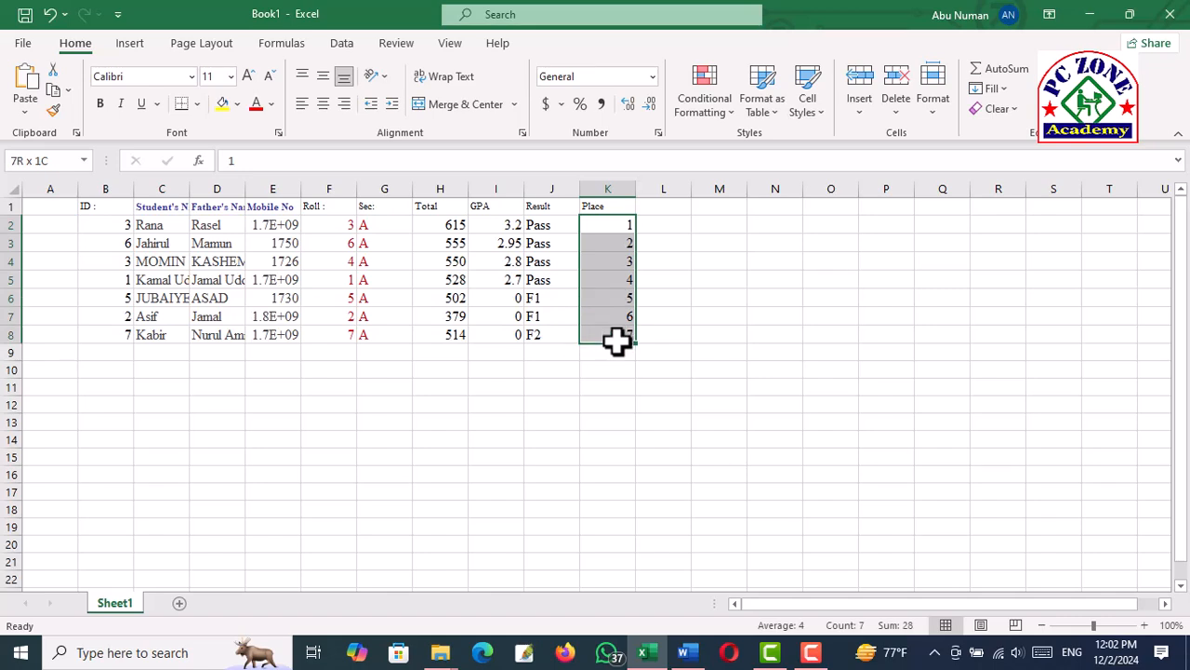
{"action": "left_click_drag", "start_coordinate": [329, 224], "coordinate": [361, 336]}
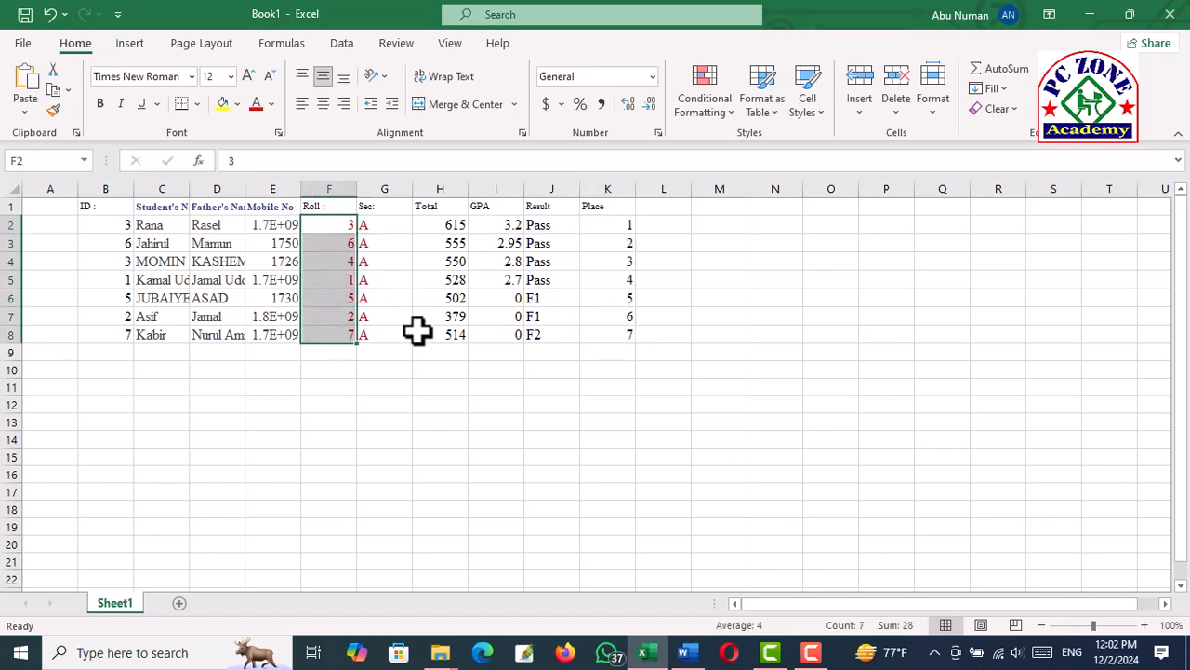
{"action": "left_click_drag", "start_coordinate": [612, 230], "coordinate": [606, 339]}
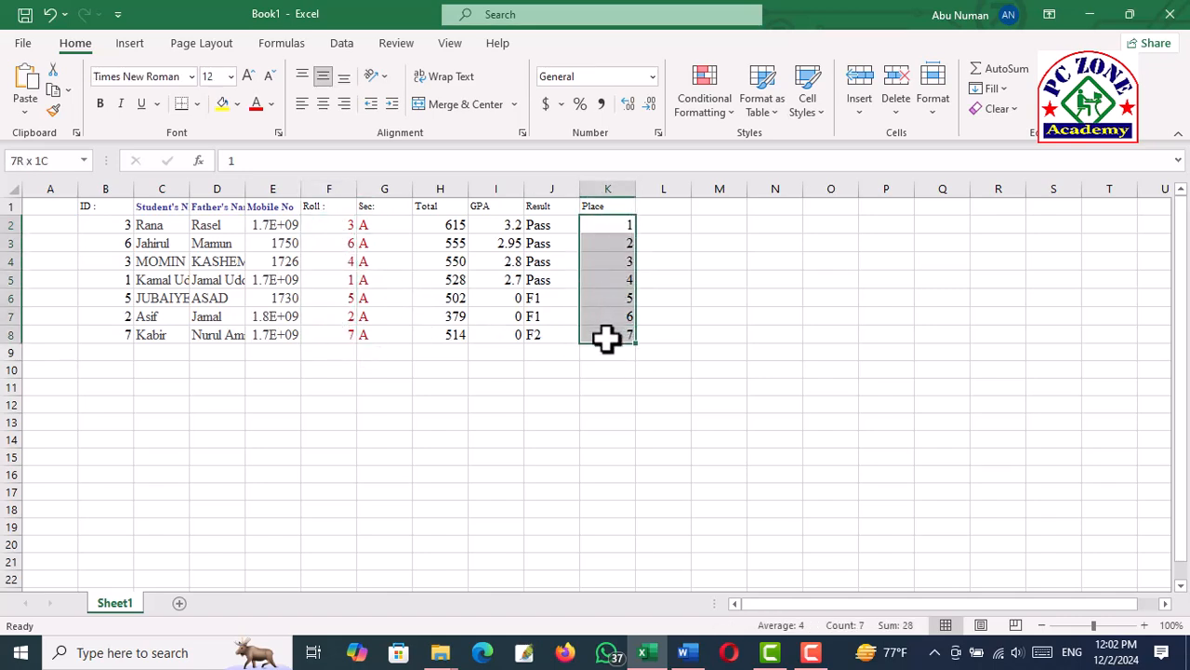
{"action": "left_click", "coordinate": [333, 223]}
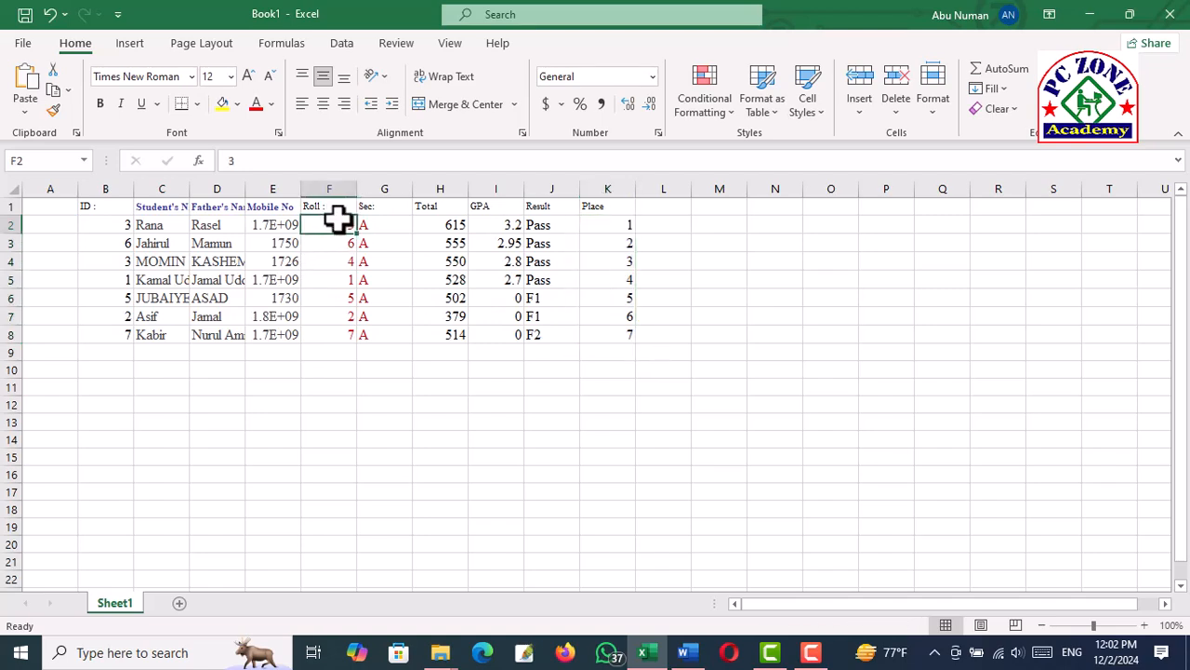
{"action": "left_click_drag", "start_coordinate": [617, 229], "coordinate": [617, 337]}
{"action": "left_click", "coordinate": [611, 228]}
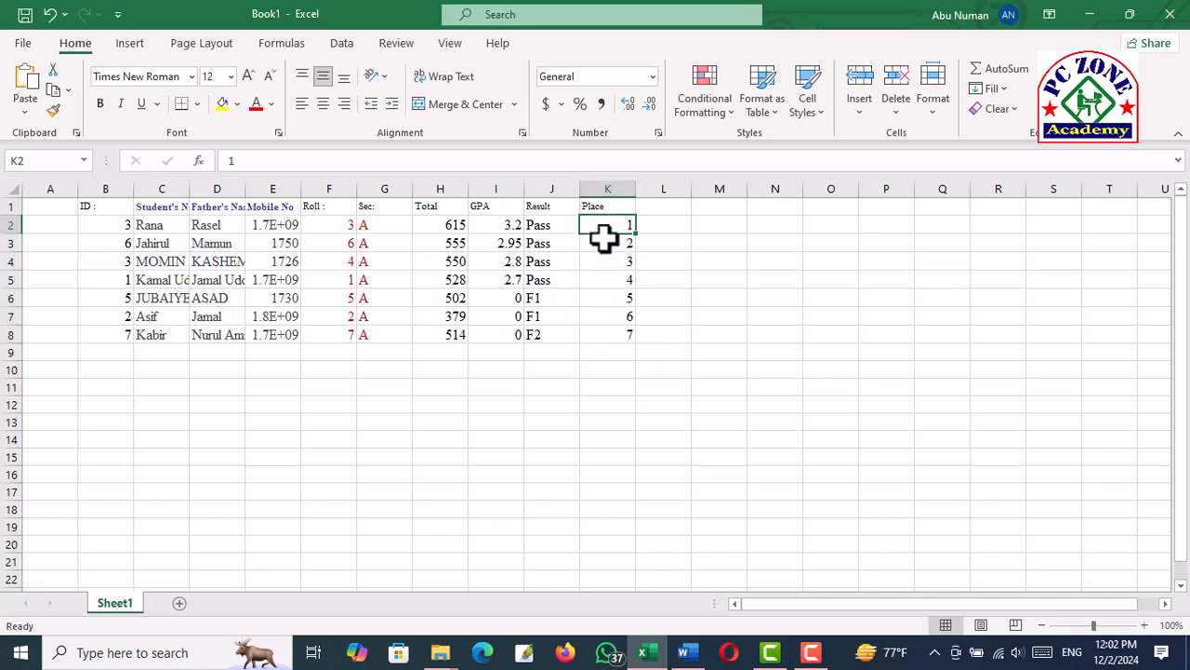
{"action": "left_click", "coordinate": [621, 332]}
{"action": "left_click_drag", "start_coordinate": [605, 229], "coordinate": [605, 332]}
{"action": "left_click_drag", "start_coordinate": [600, 229], "coordinate": [602, 334]}
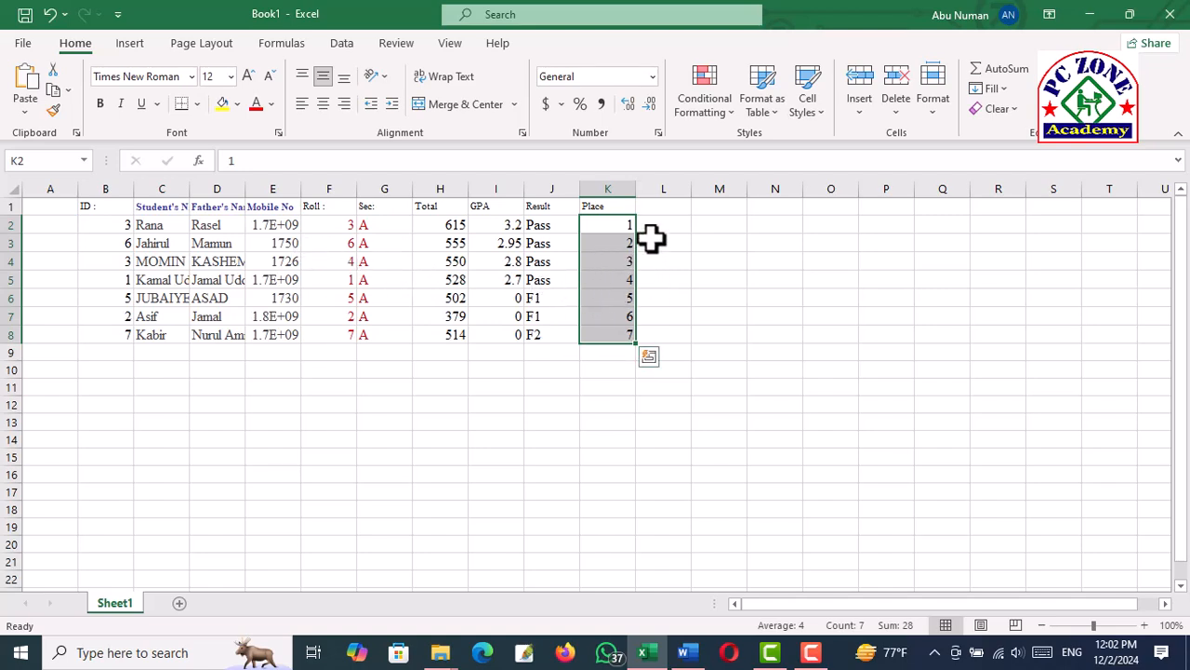
Add the column headings New Roll in cell L1 and New Sec in cell M1.
{"action": "left_click", "coordinate": [651, 231]}
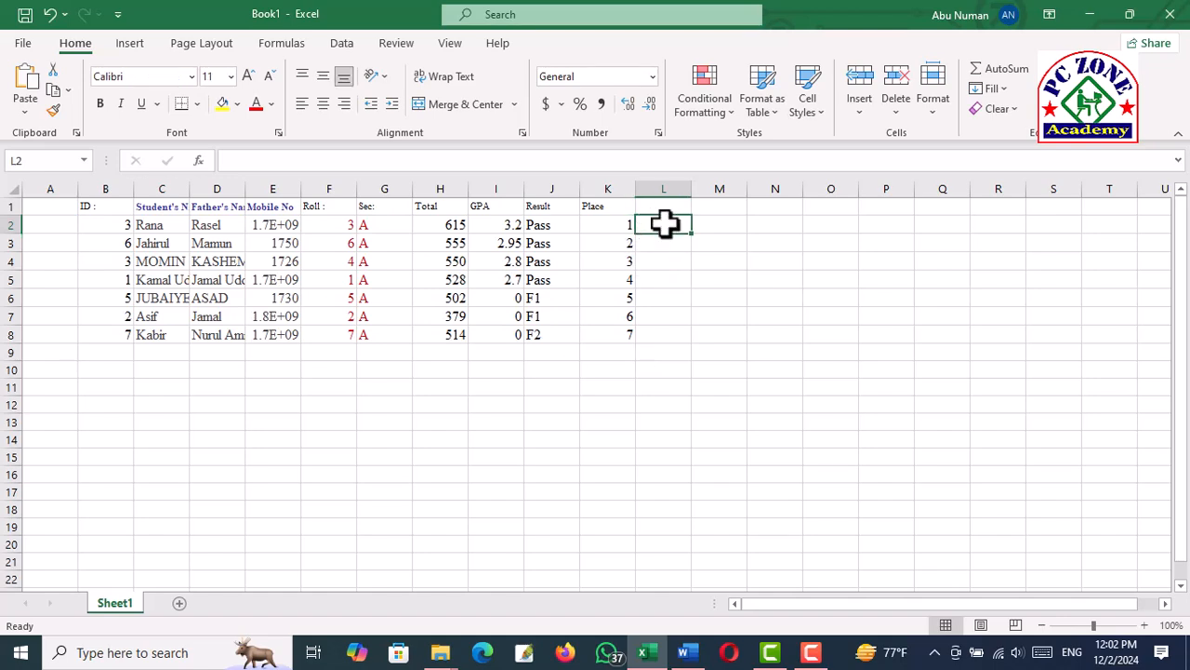
{"action": "left_click", "coordinate": [655, 205]}
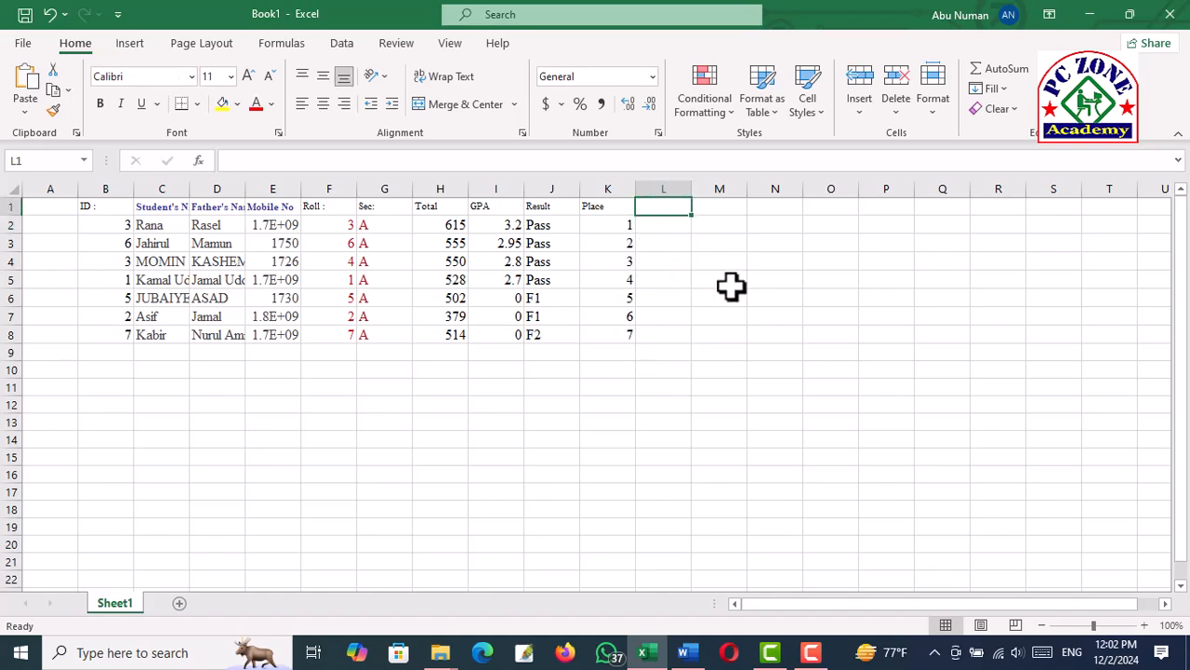
{"action": "type", "text": "New"}
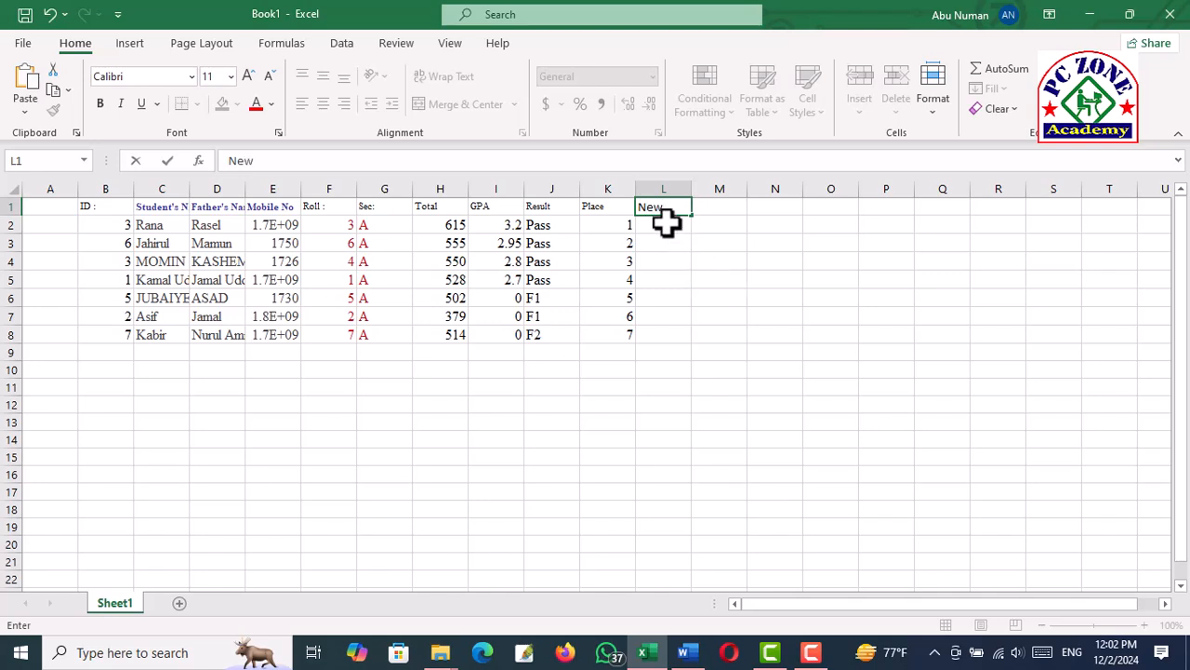
{"action": "key", "text": "Return"}
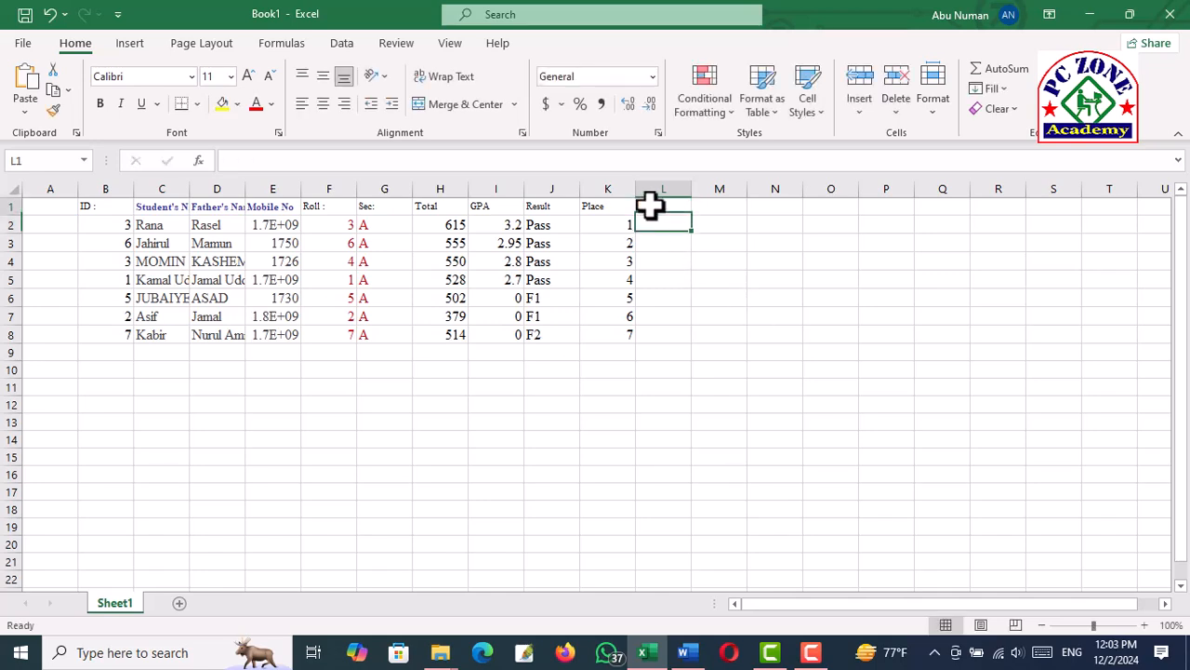
{"action": "double_click", "coordinate": [667, 212]}
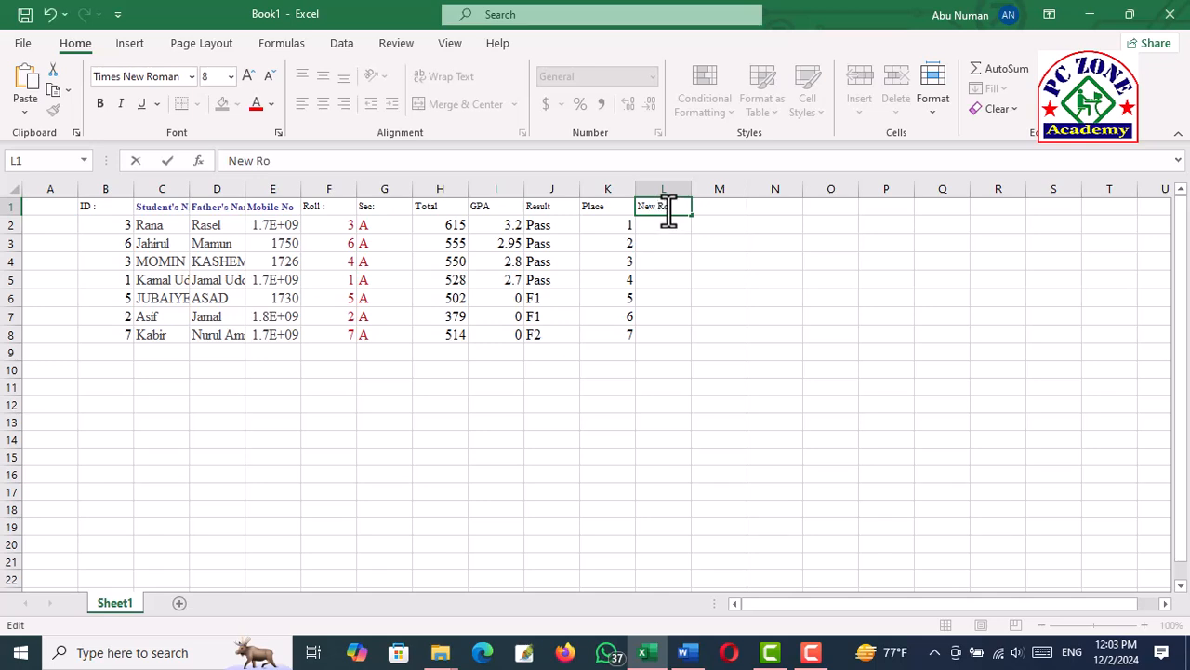
{"action": "left_click", "coordinate": [726, 212]}
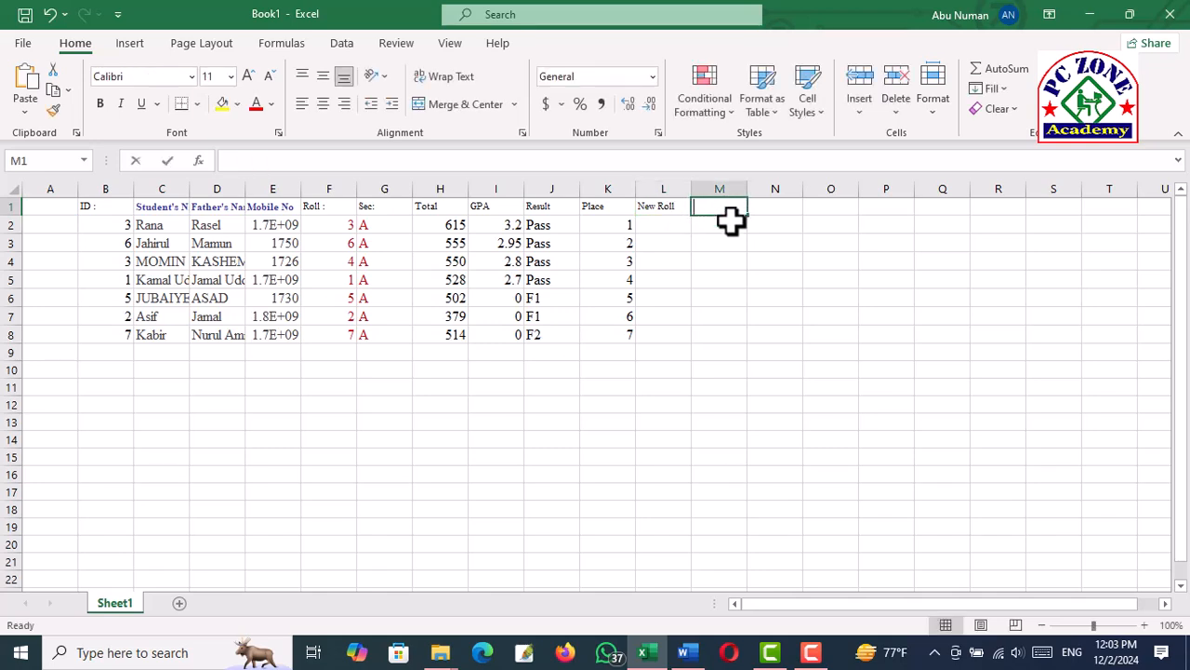
{"action": "type", "text": "New Sec"}
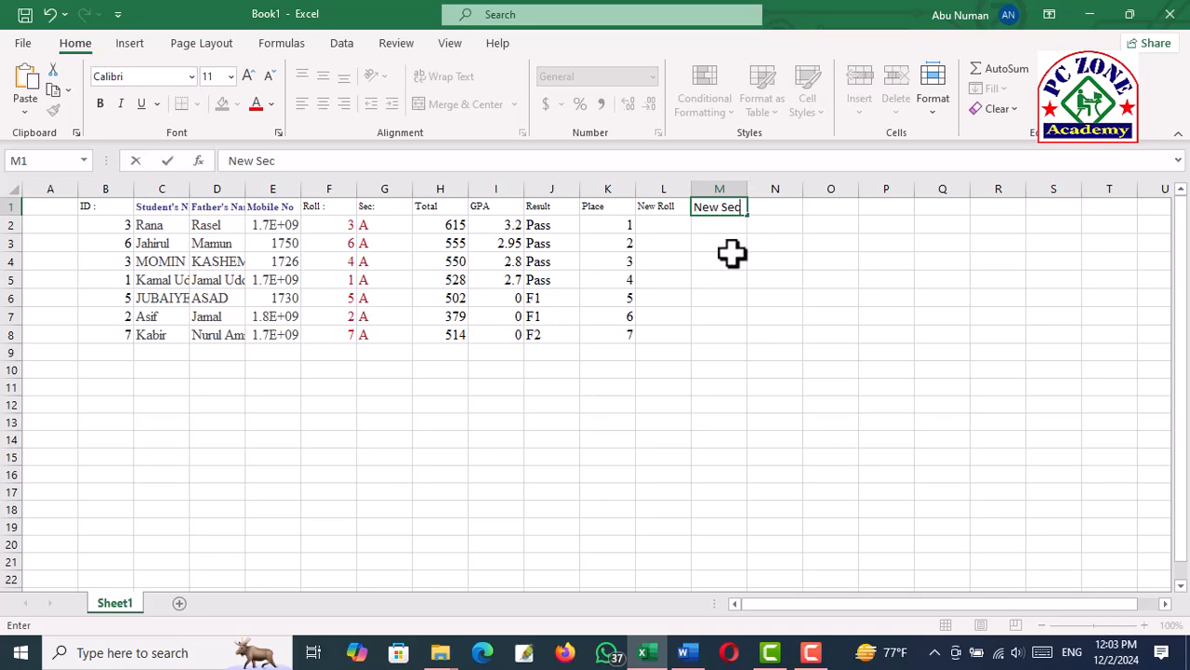
{"action": "left_click", "coordinate": [716, 243]}
Set the font size of the heading row 1 to 14.
{"action": "left_click", "coordinate": [678, 226]}
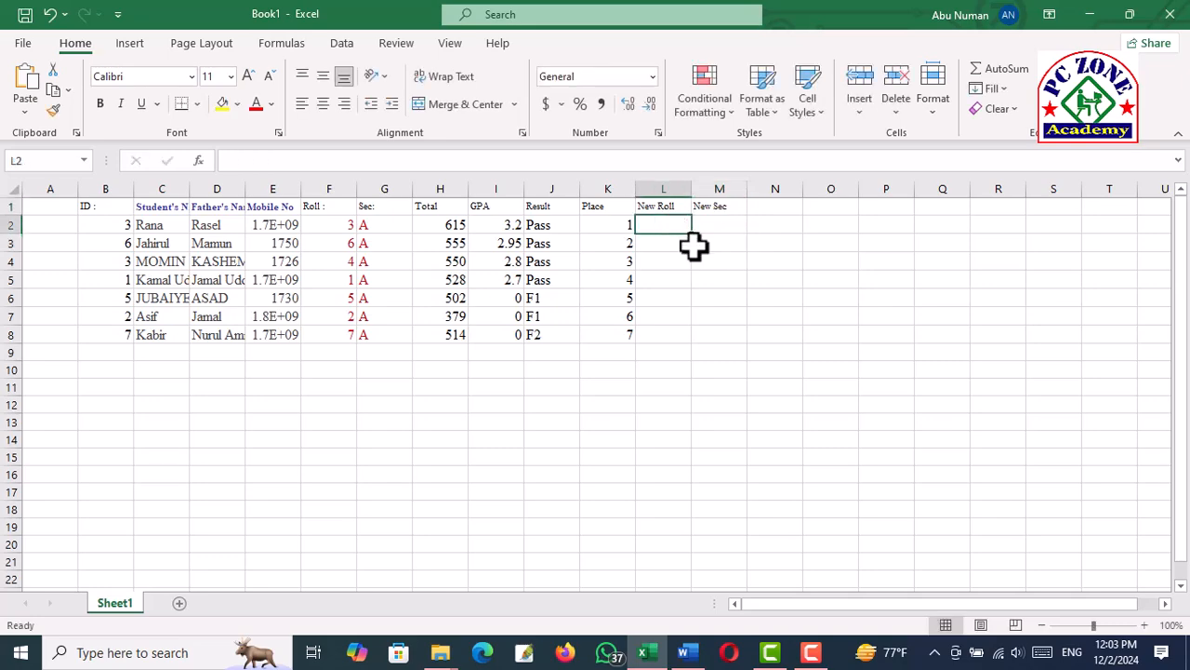
{"action": "scroll", "coordinate": [686, 246], "scroll_direction": "up", "scroll_amount": 4}
{"action": "scroll", "coordinate": [728, 264], "scroll_direction": "down", "scroll_amount": 2}
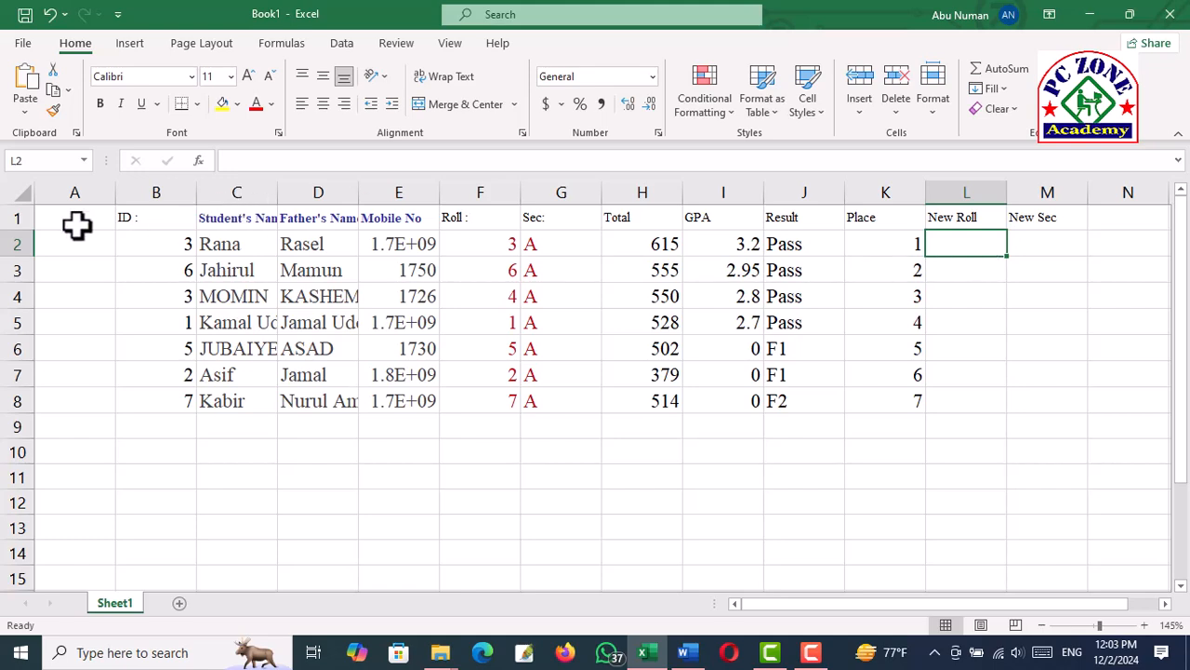
{"action": "left_click", "coordinate": [13, 217]}
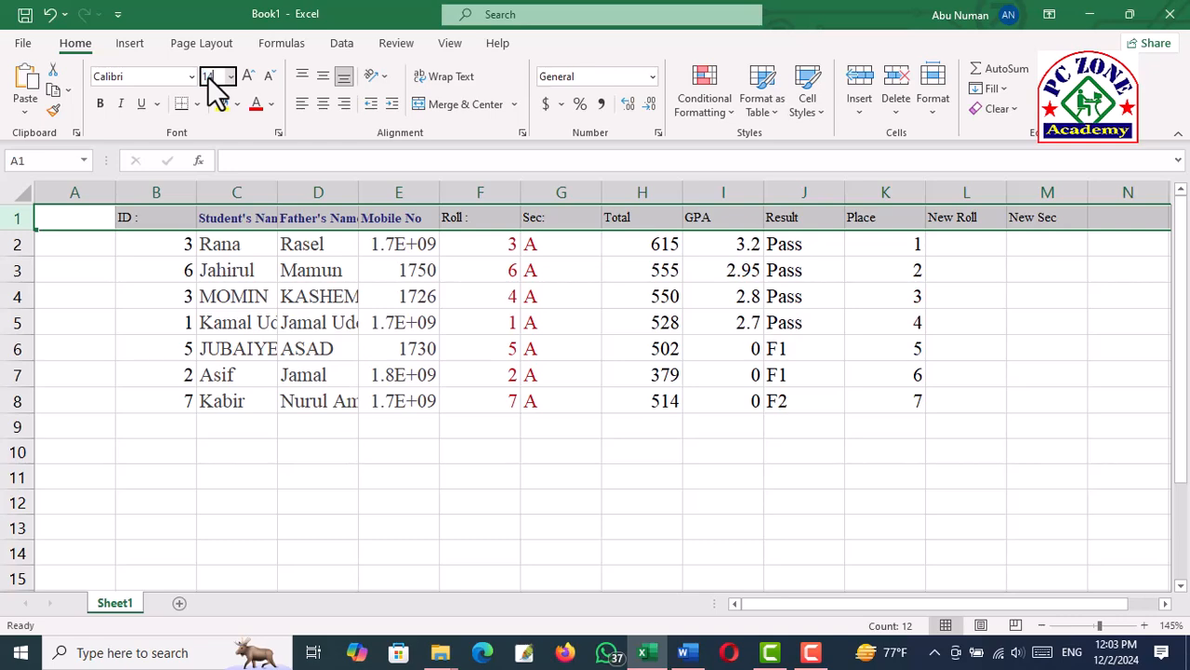
{"action": "key", "text": "Return"}
{"action": "left_click", "coordinate": [967, 276]}
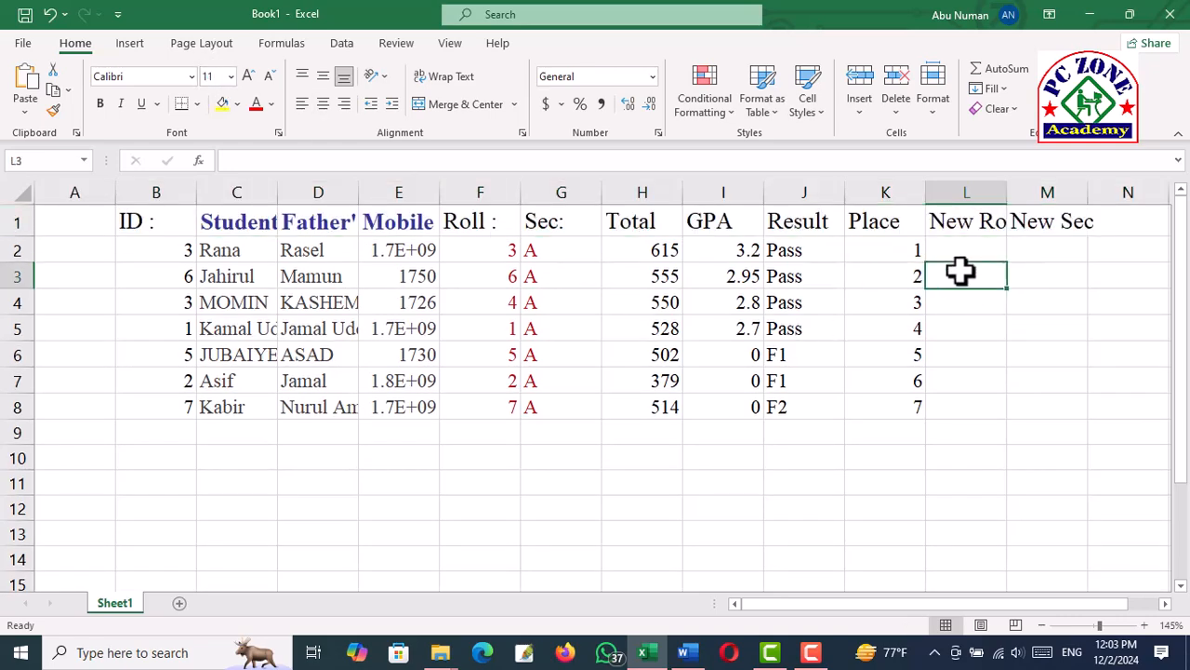
Autofit the widths of all the sheet's columns to their contents.
{"action": "left_click", "coordinate": [32, 195]}
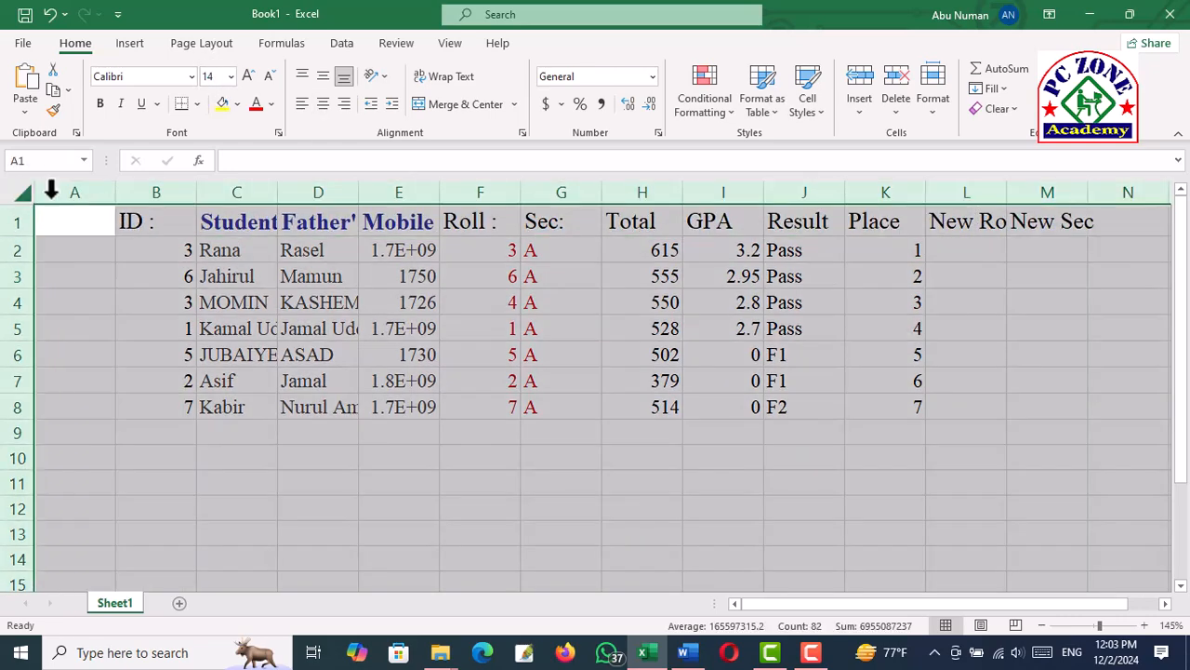
{"action": "double_click", "coordinate": [1006, 191]}
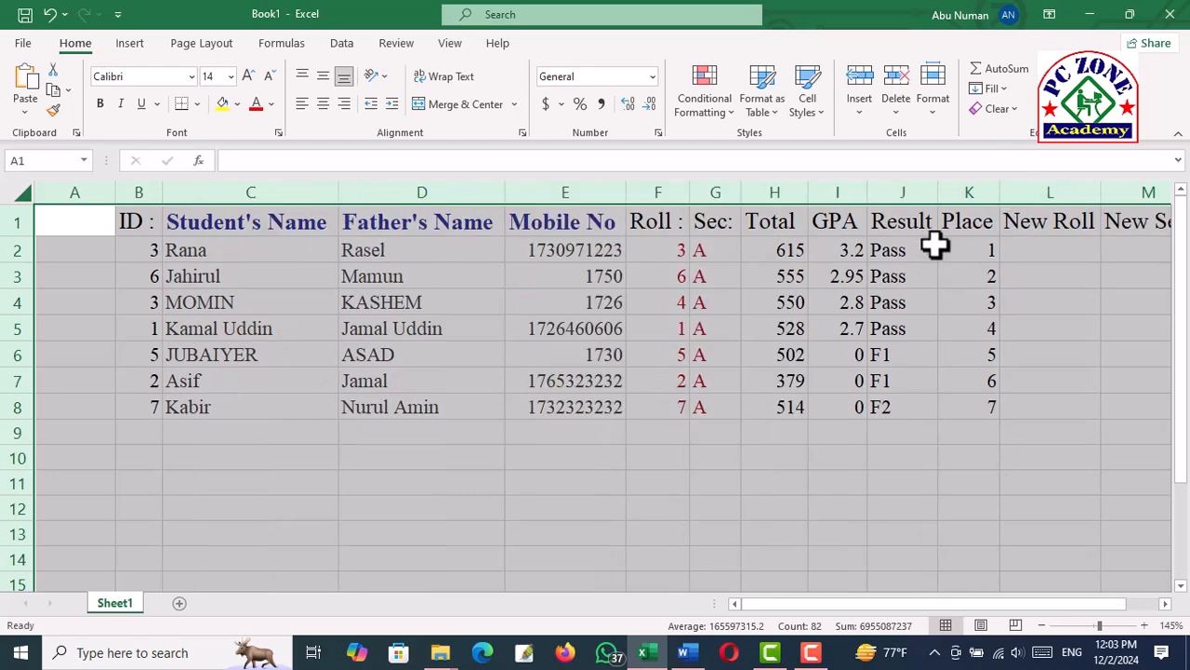
{"action": "left_click", "coordinate": [946, 256]}
Number the first three students' new rolls 1 to 3 in L2:L4 as a filled series.
{"action": "left_click", "coordinate": [1017, 259]}
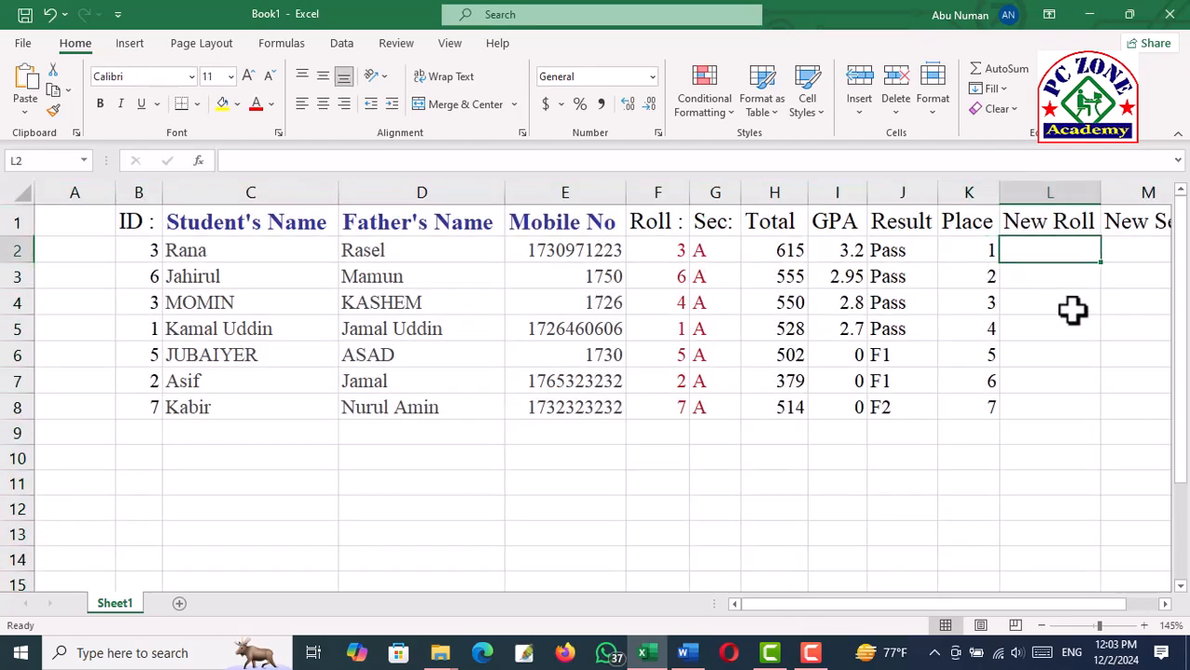
{"action": "type", "text": "1"}
{"action": "key", "text": "Return"}
{"action": "type", "text": "2"}
{"action": "key", "text": "Return"}
{"action": "left_click_drag", "start_coordinate": [1060, 249], "coordinate": [1100, 312]}
Restart the new rolls at 1 in L5 and fill the series down to 4 in L8.
{"action": "left_click", "coordinate": [1084, 337]}
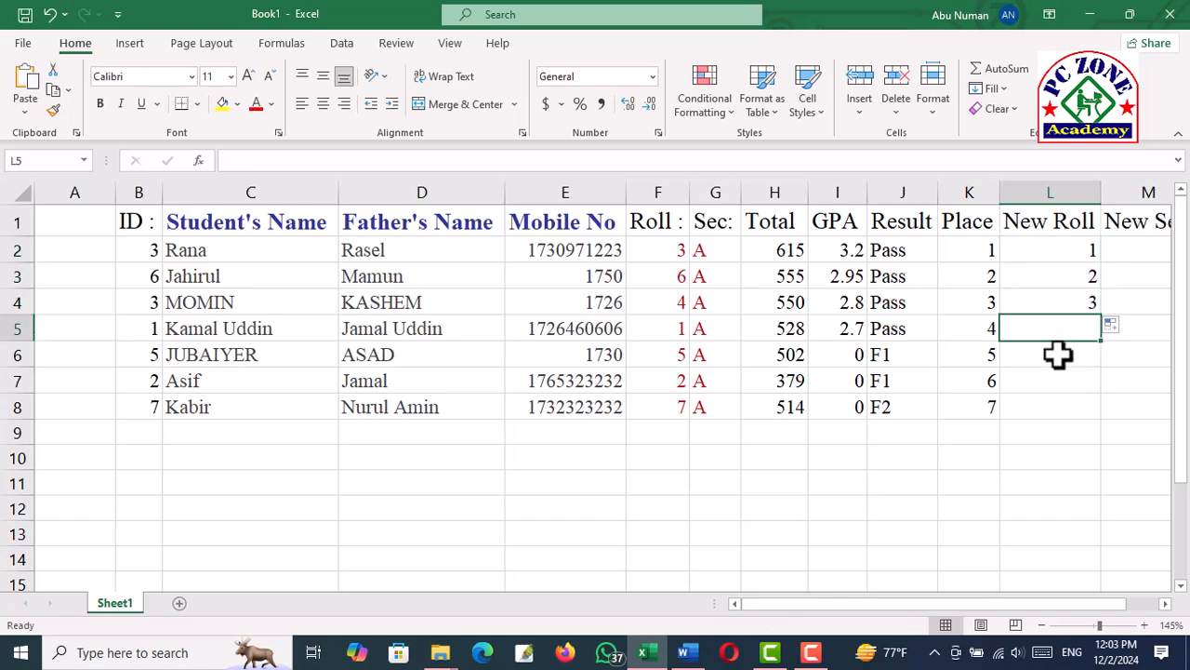
{"action": "type", "text": "1"}
{"action": "key", "text": "Return"}
{"action": "type", "text": "2"}
{"action": "key", "text": "Return"}
{"action": "left_click_drag", "start_coordinate": [1029, 329], "coordinate": [1102, 415]}
Assign new section A to the first three students in M2:M4.
{"action": "left_click_drag", "start_coordinate": [824, 603], "coordinate": [933, 600]}
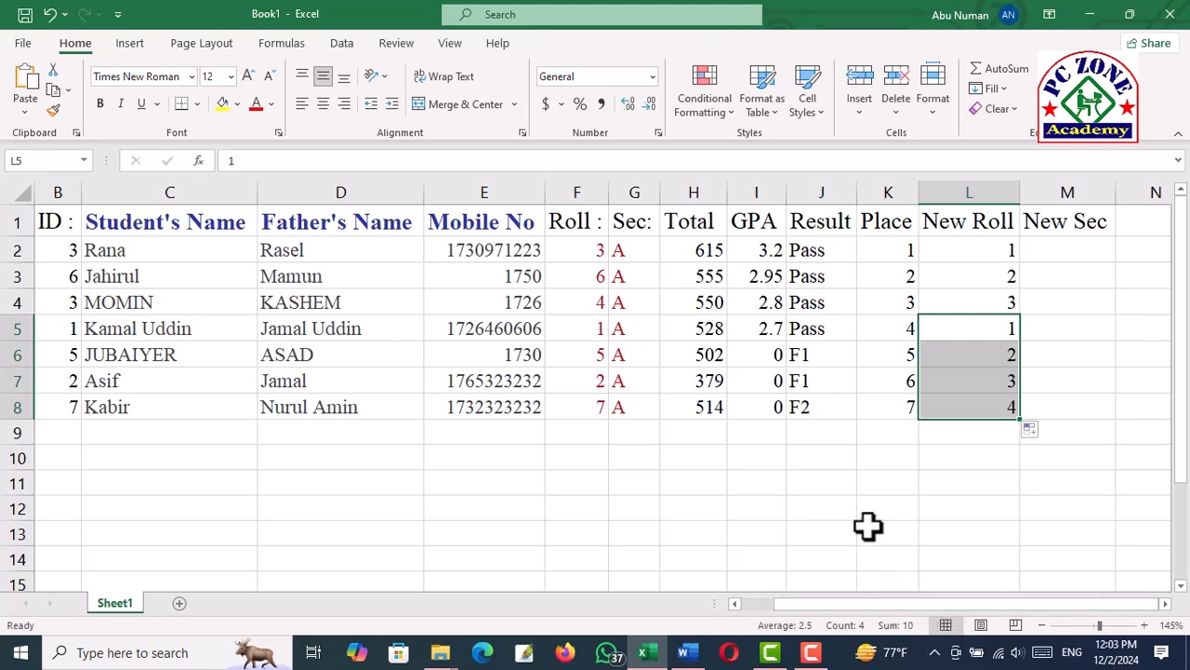
{"action": "left_click", "coordinate": [831, 377]}
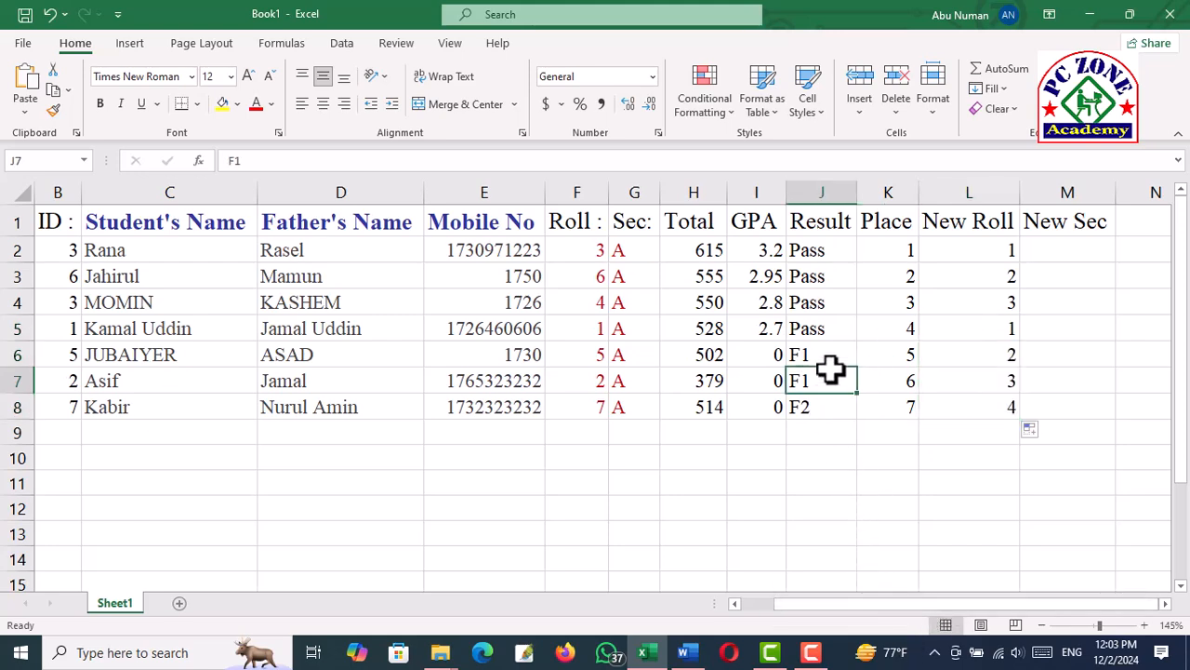
{"action": "left_click", "coordinate": [1054, 252]}
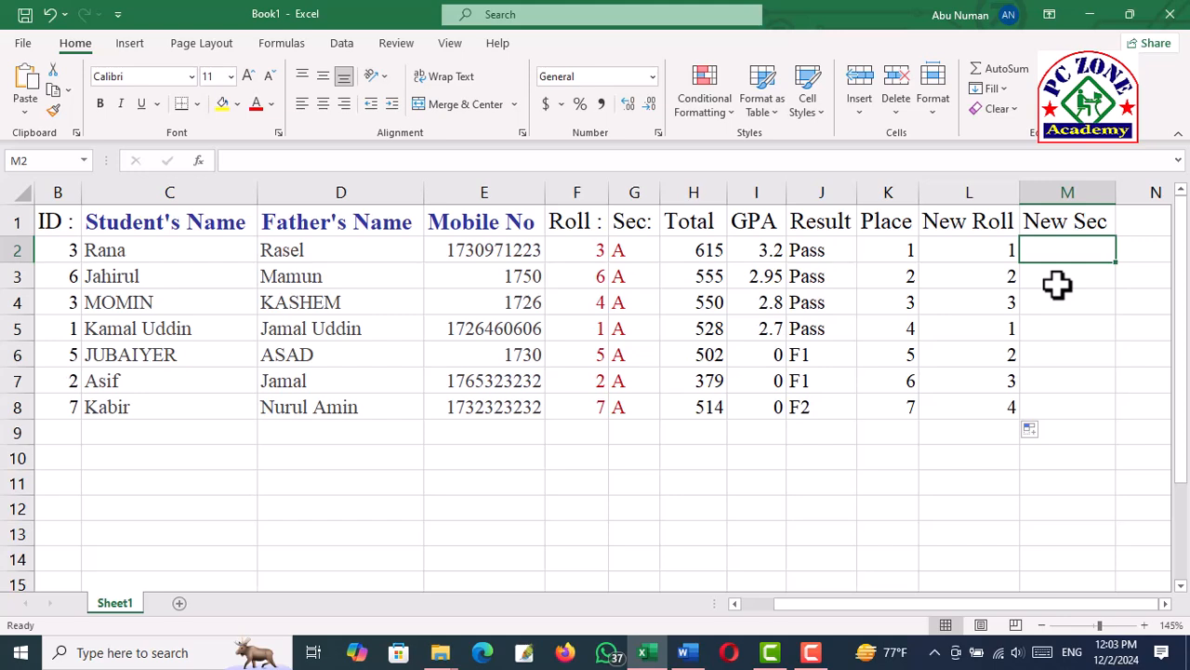
{"action": "type", "text": "A"}
{"action": "left_click", "coordinate": [1057, 296]}
{"action": "left_click", "coordinate": [1052, 253]}
{"action": "left_click", "coordinate": [1063, 295], "text": "shift"}
{"action": "key", "text": "ctrl+d"}
Assign new section B to the remaining four students in M5:M8.
{"action": "left_click", "coordinate": [1060, 331]}
{"action": "type", "text": "B"}
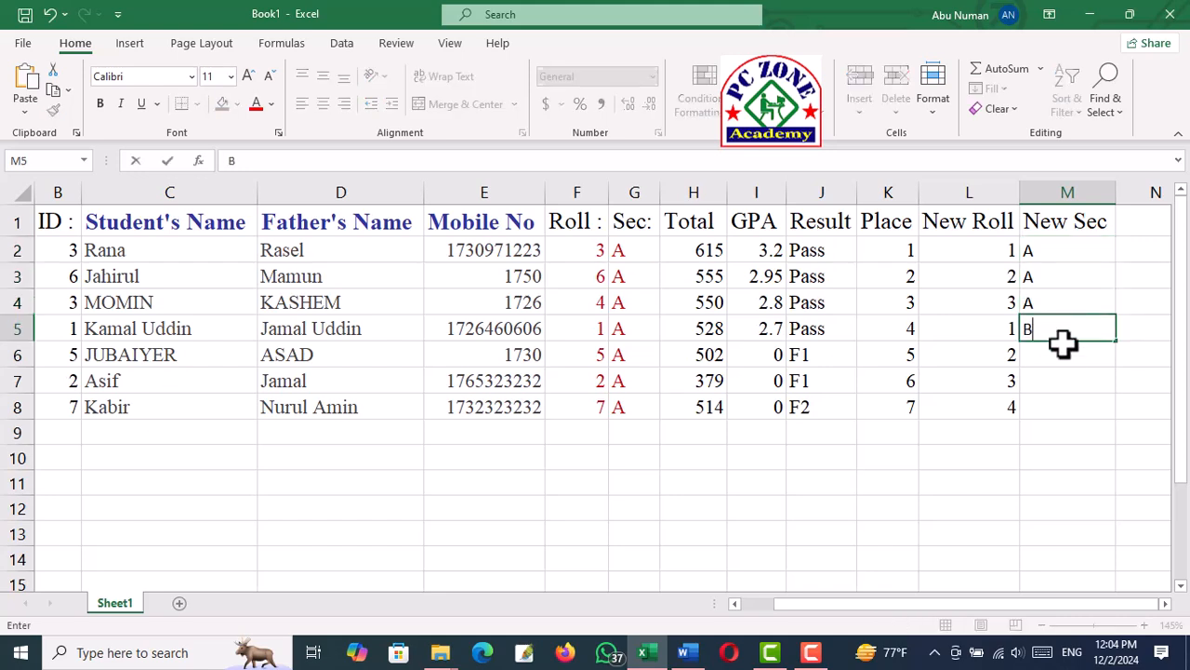
{"action": "left_click", "coordinate": [1051, 405], "text": "shift"}
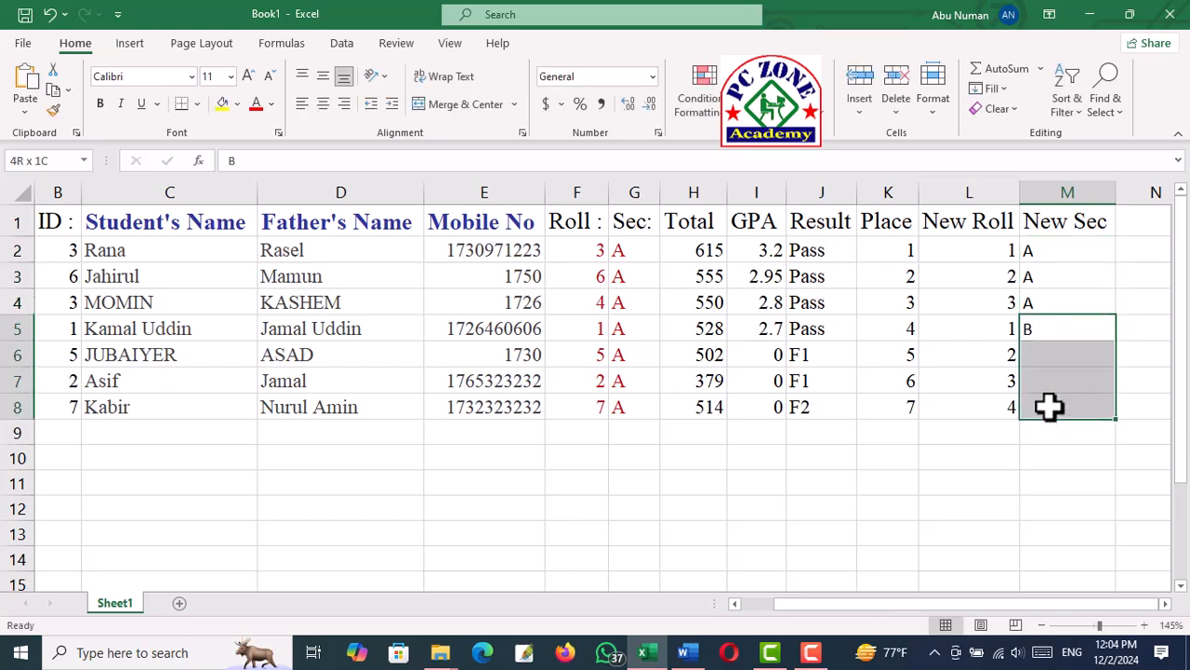
{"action": "key", "text": "ctrl+d"}
{"action": "left_click", "coordinate": [1046, 381]}
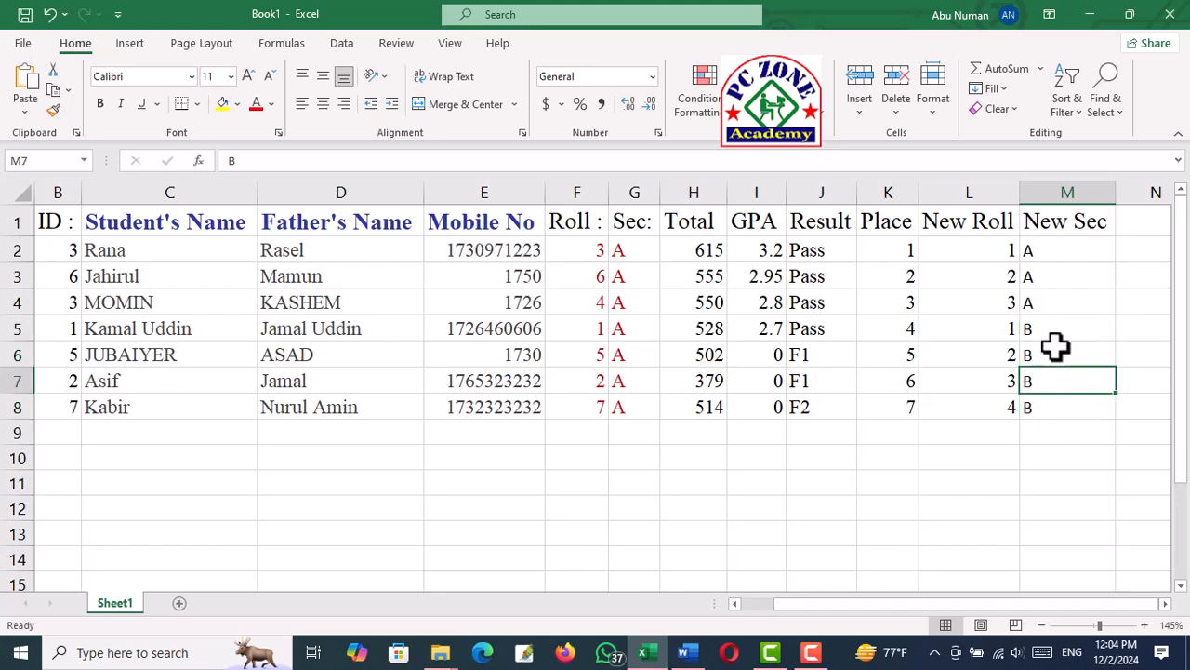
Review the section B students' new rolls and sections in L5:M8 against their old rolls.
{"action": "left_click", "coordinate": [1050, 332]}
{"action": "left_click_drag", "start_coordinate": [978, 328], "coordinate": [1077, 402]}
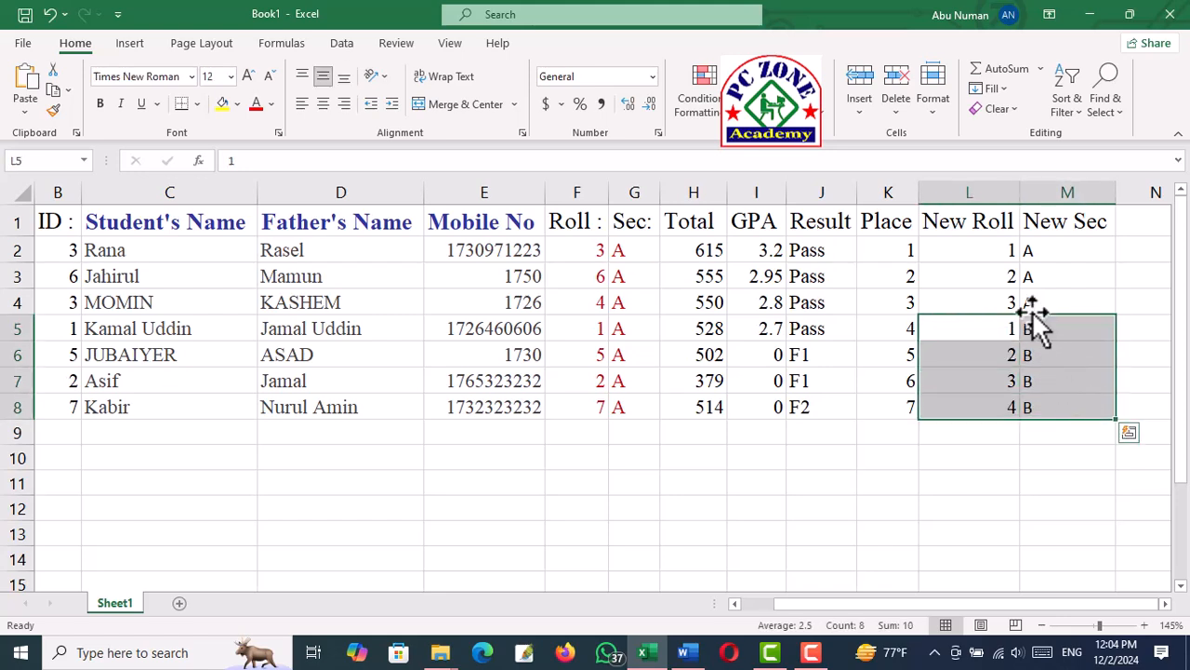
{"action": "left_click", "coordinate": [979, 324]}
{"action": "left_click_drag", "start_coordinate": [976, 329], "coordinate": [1063, 395]}
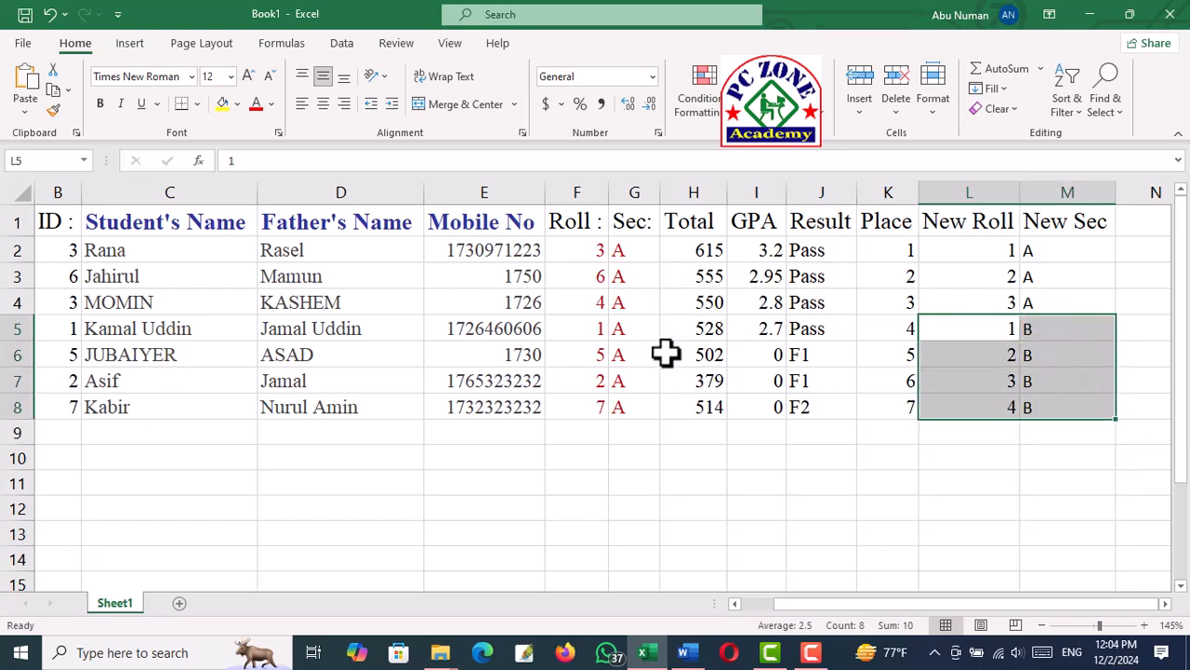
{"action": "left_click", "coordinate": [588, 335]}
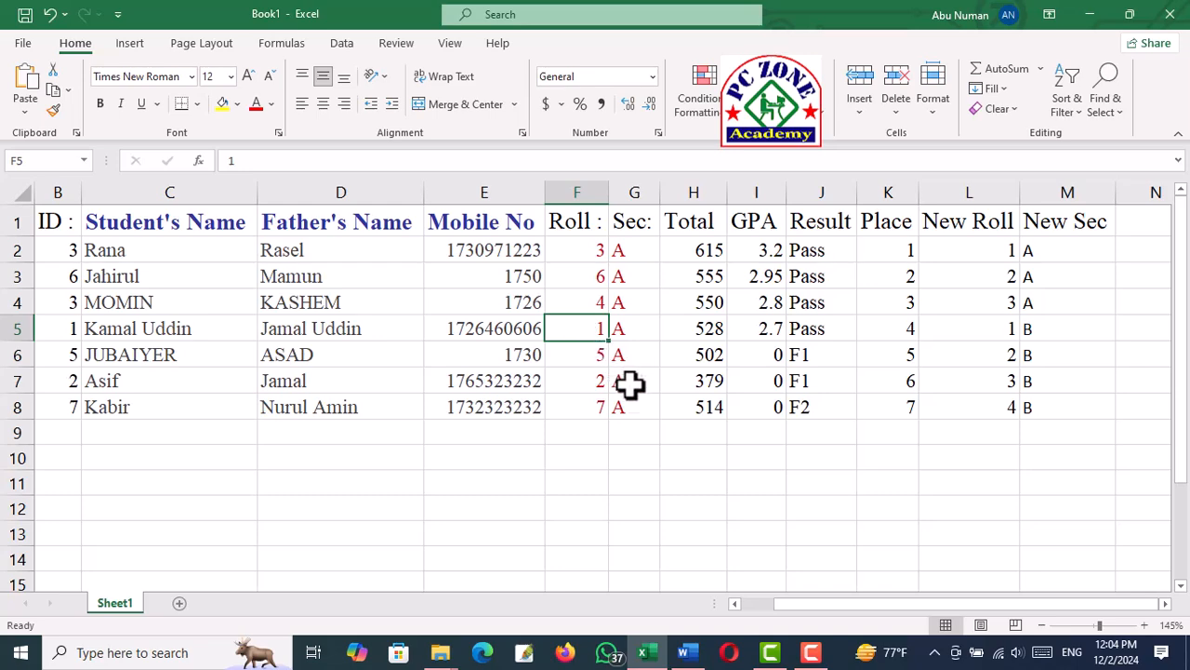
Show the sheet in page layout view and set the page orientation to landscape.
{"action": "left_click", "coordinate": [982, 625]}
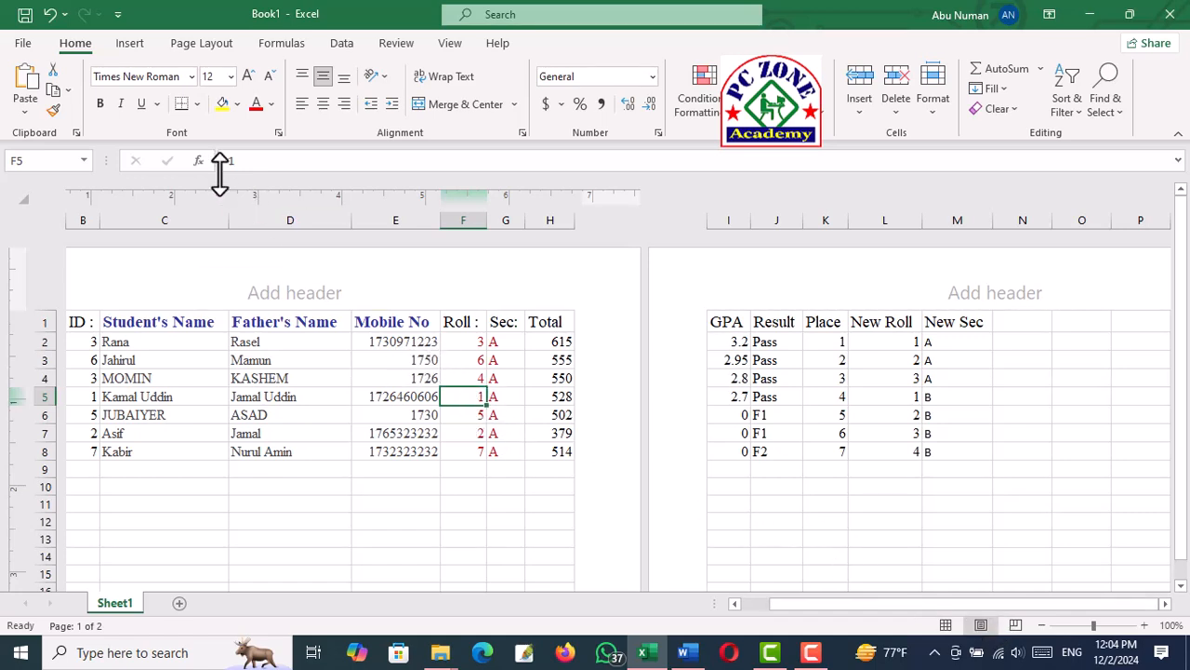
{"action": "left_click", "coordinate": [202, 43]}
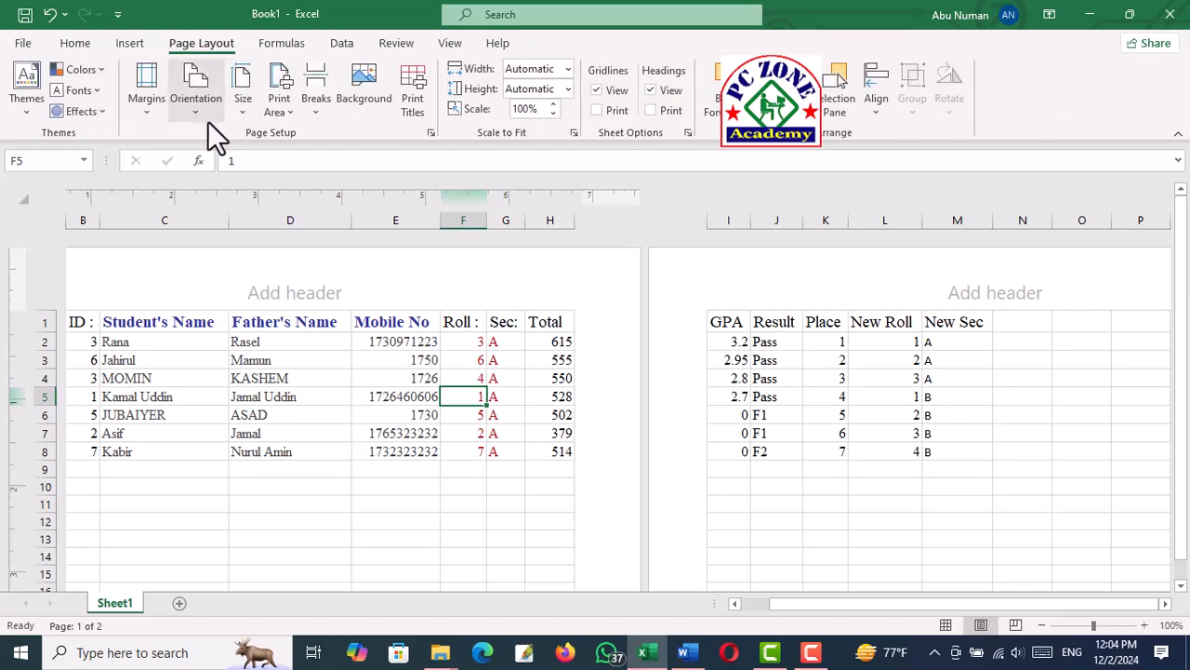
{"action": "left_click", "coordinate": [205, 120]}
{"action": "left_click", "coordinate": [226, 189]}
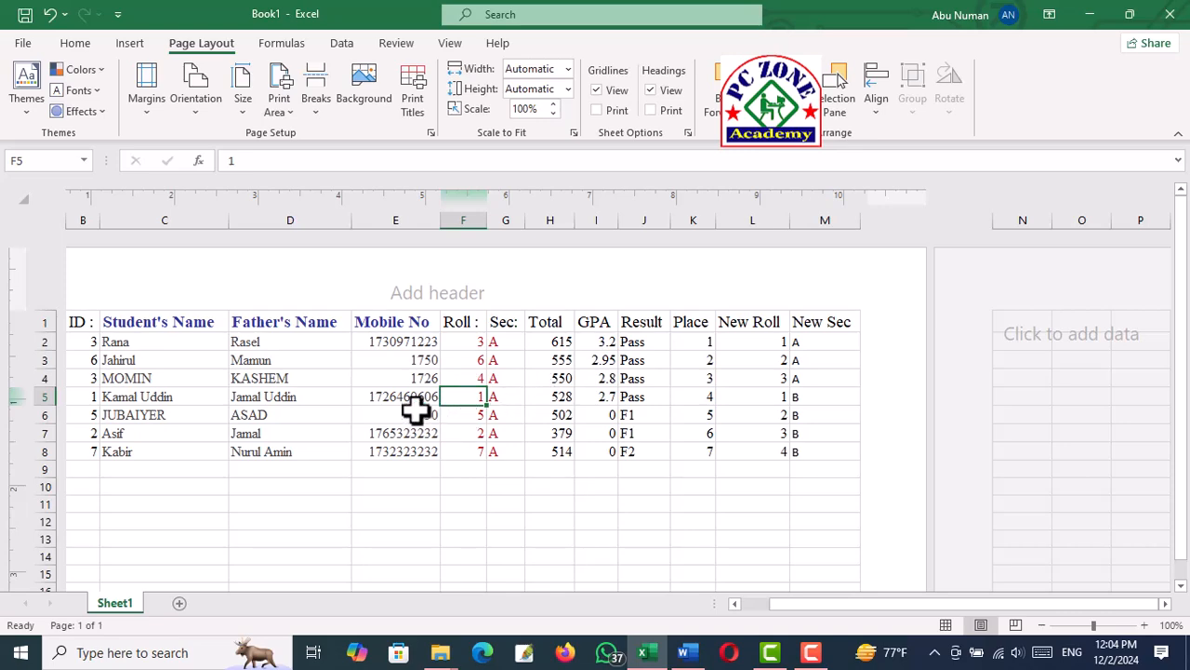
{"action": "scroll", "coordinate": [405, 410], "scroll_direction": "up", "scroll_amount": 1}
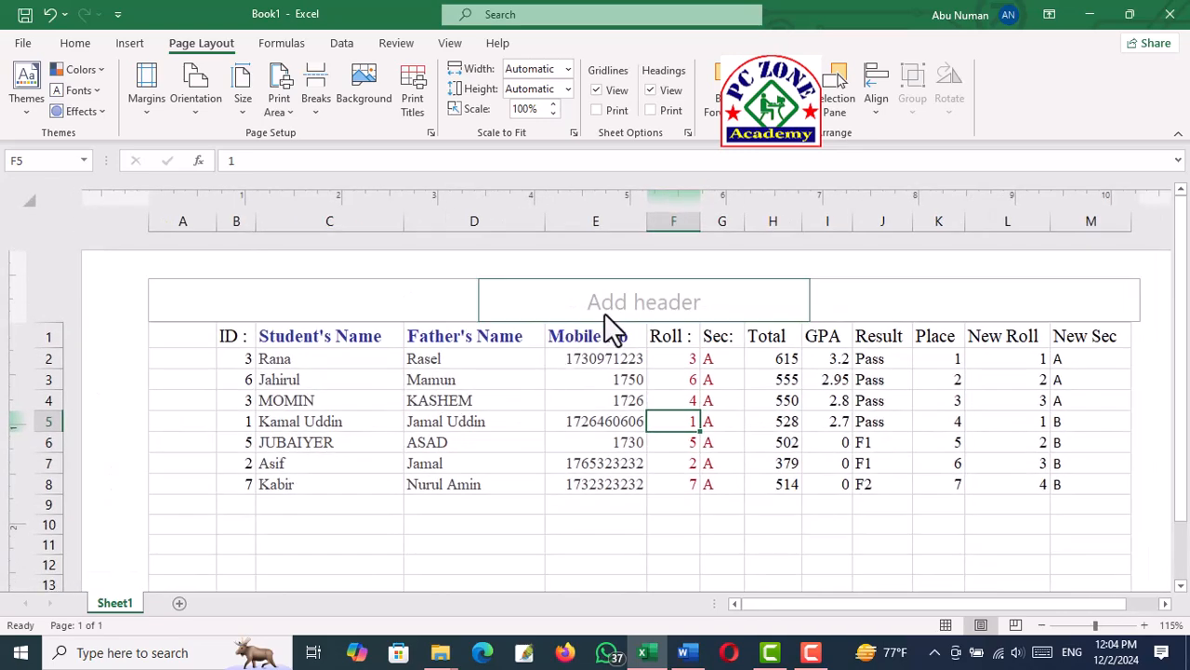
{"action": "left_click", "coordinate": [722, 485]}
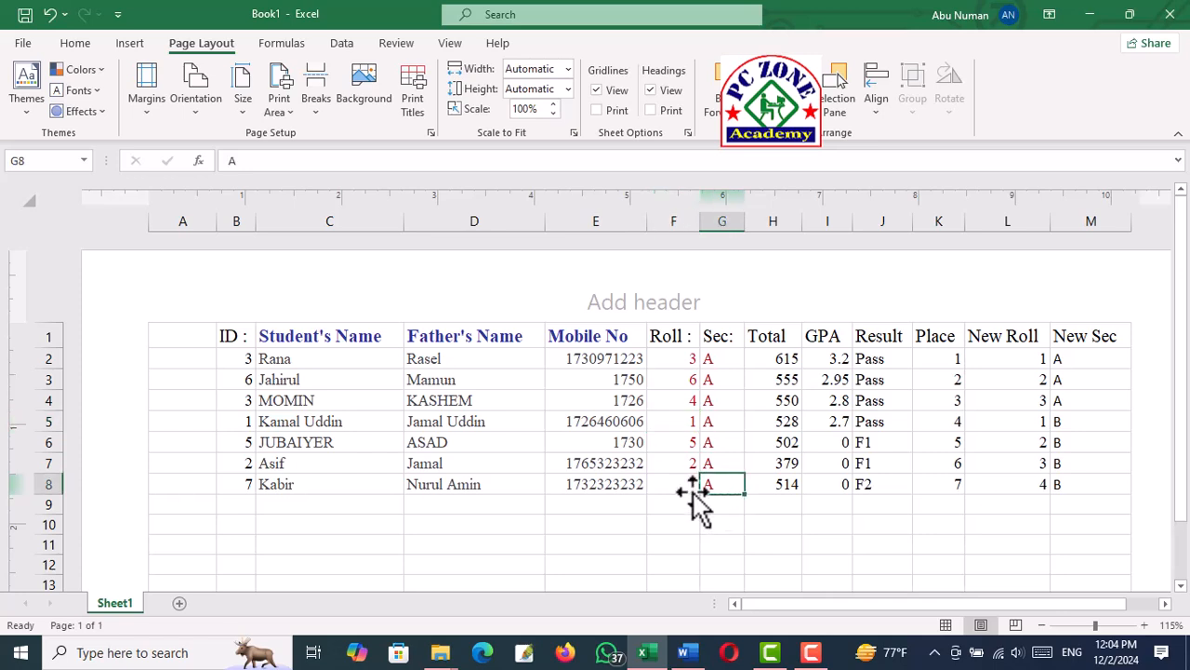
Delete the empty column A so the list starts at the page's first column.
{"action": "left_click", "coordinate": [184, 353]}
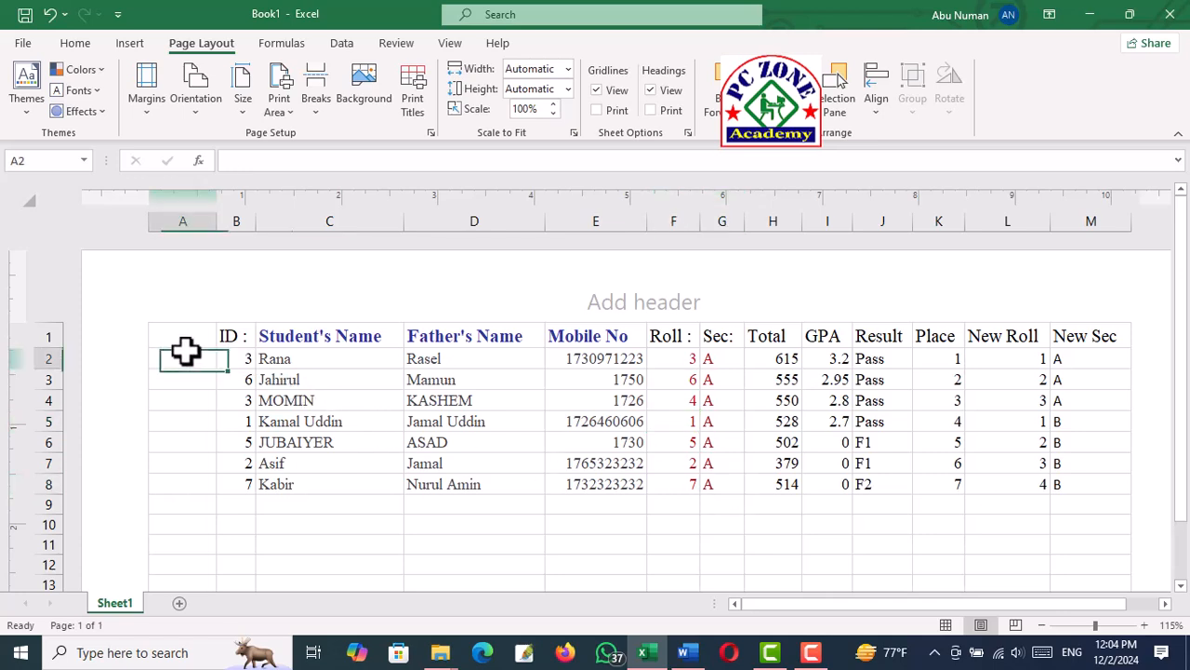
{"action": "left_click", "coordinate": [185, 221]}
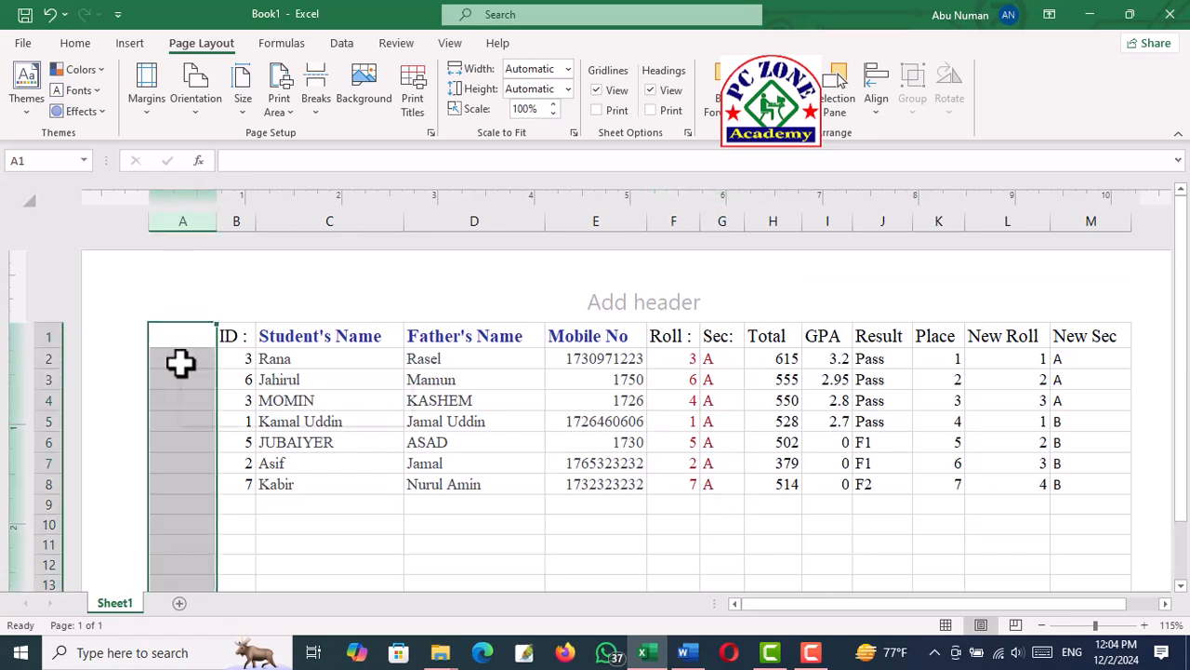
{"action": "right_click", "coordinate": [177, 361]}
{"action": "left_click", "coordinate": [245, 225]}
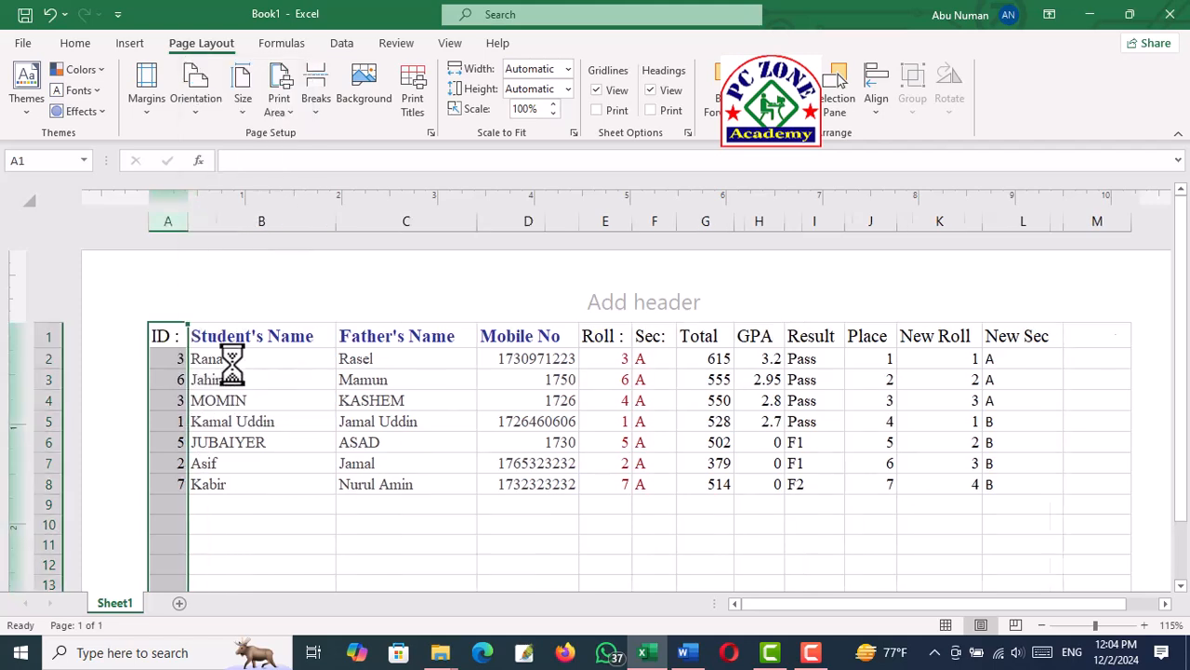
{"action": "left_click", "coordinate": [228, 401]}
Review the new sections in L2:L8 and the merit places in J2:J8.
{"action": "left_click", "coordinate": [444, 396]}
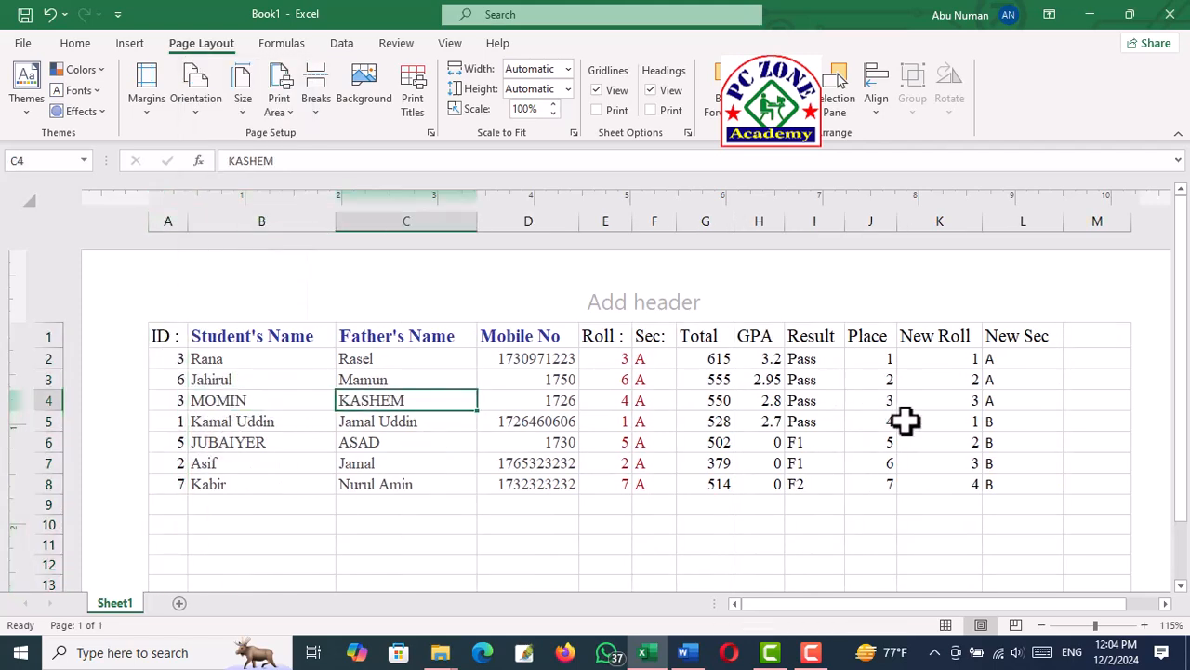
{"action": "left_click_drag", "start_coordinate": [1003, 365], "coordinate": [988, 473]}
{"action": "left_click", "coordinate": [882, 440]}
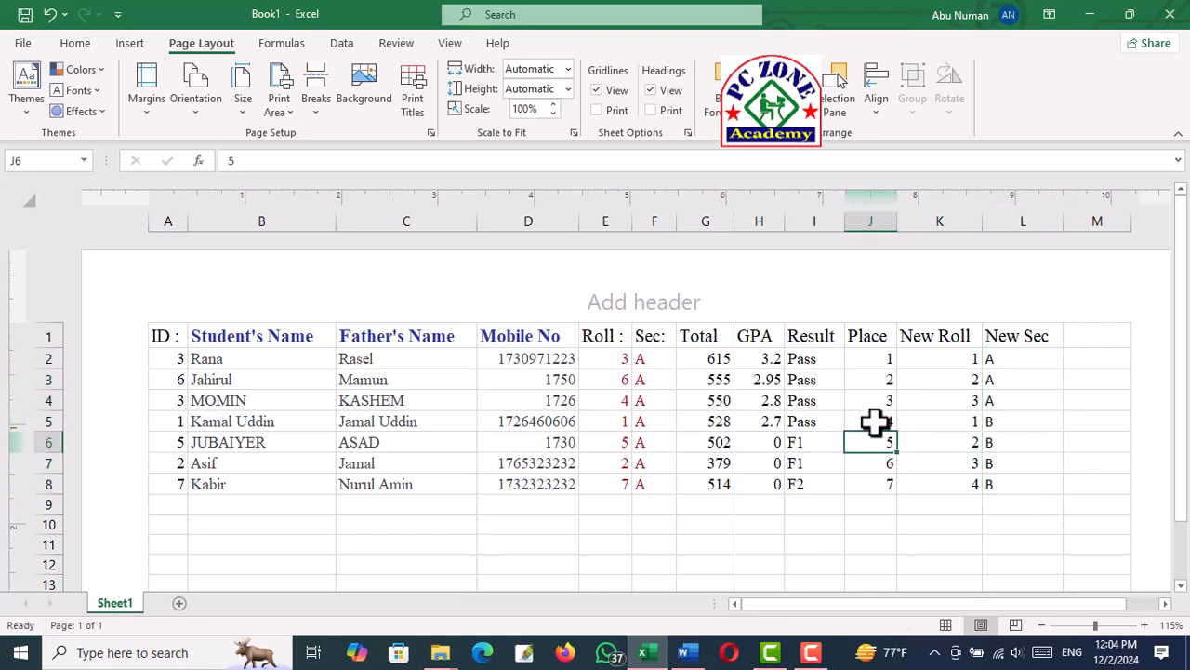
{"action": "left_click_drag", "start_coordinate": [866, 354], "coordinate": [882, 479]}
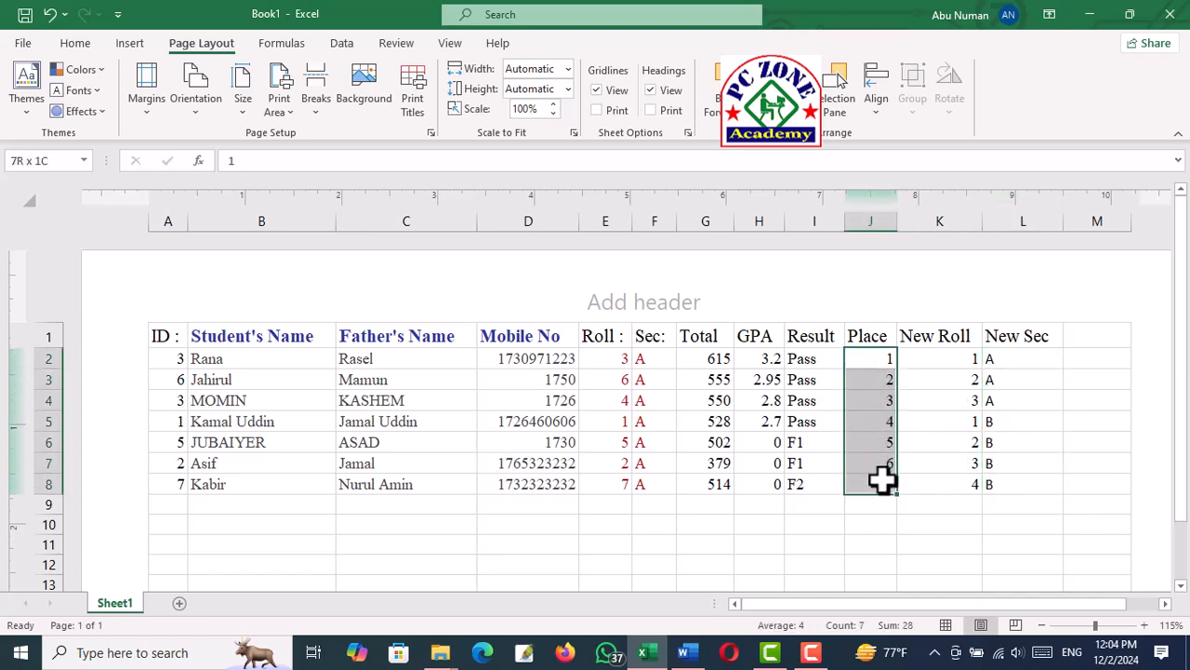
{"action": "left_click", "coordinate": [953, 424]}
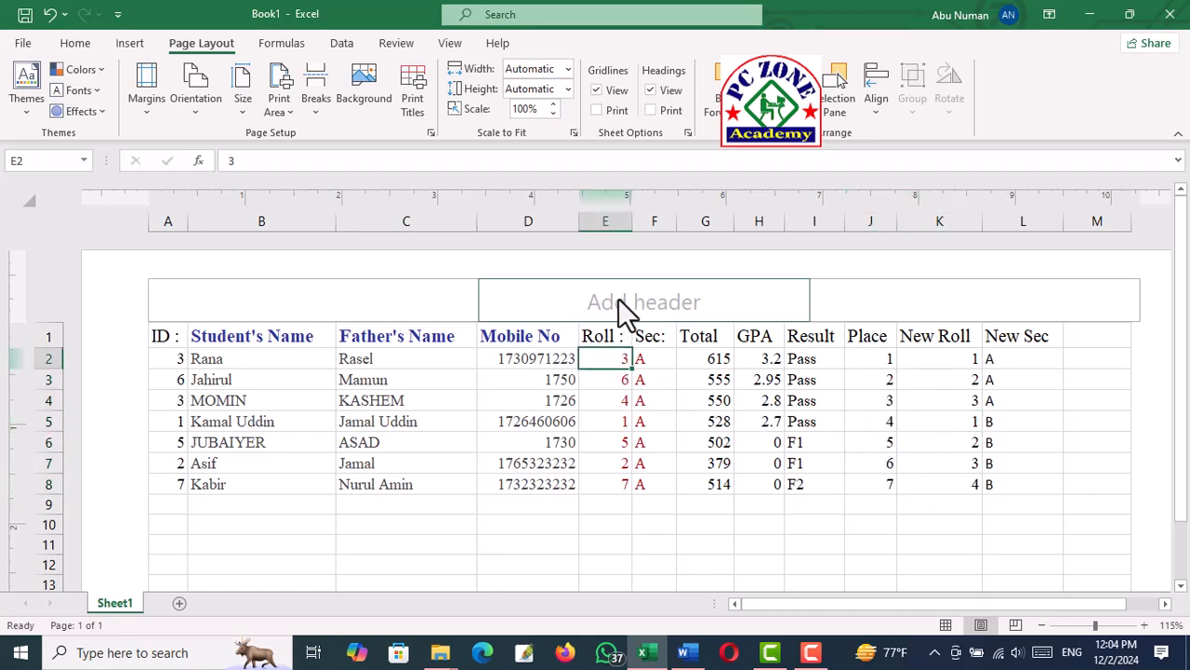
Sort the whole list by the old Roll column from smallest to largest, expanding the selection to the neighbouring columns.
{"action": "left_click", "coordinate": [602, 225]}
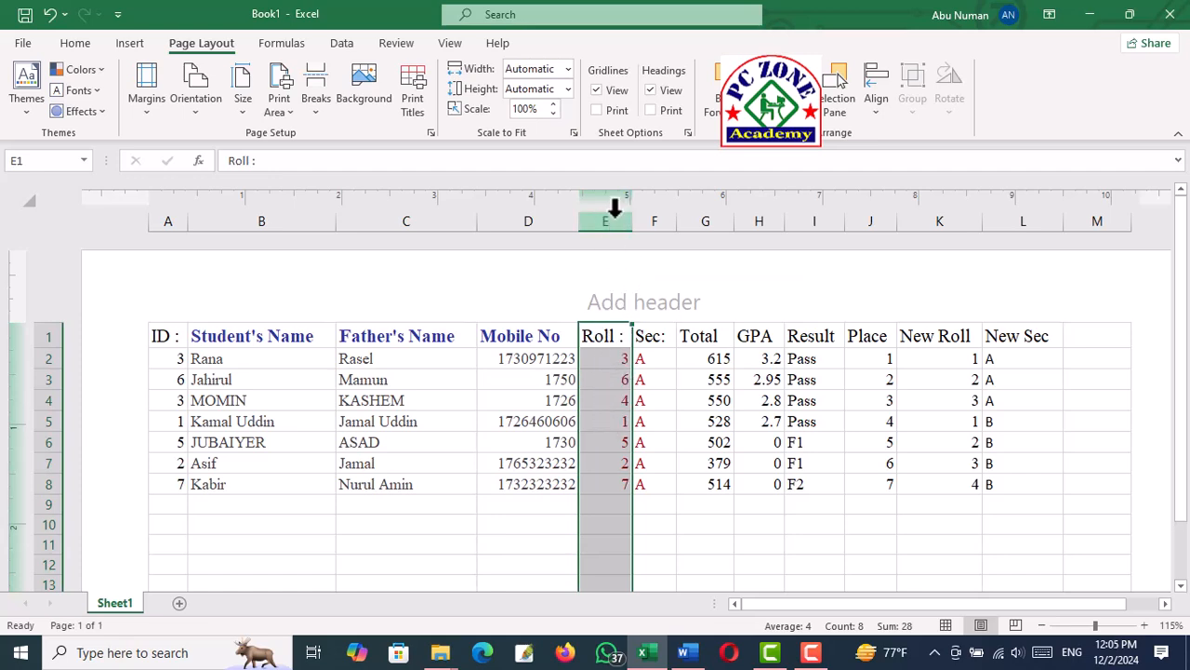
{"action": "left_click", "coordinate": [76, 44]}
{"action": "left_click", "coordinate": [1081, 110]}
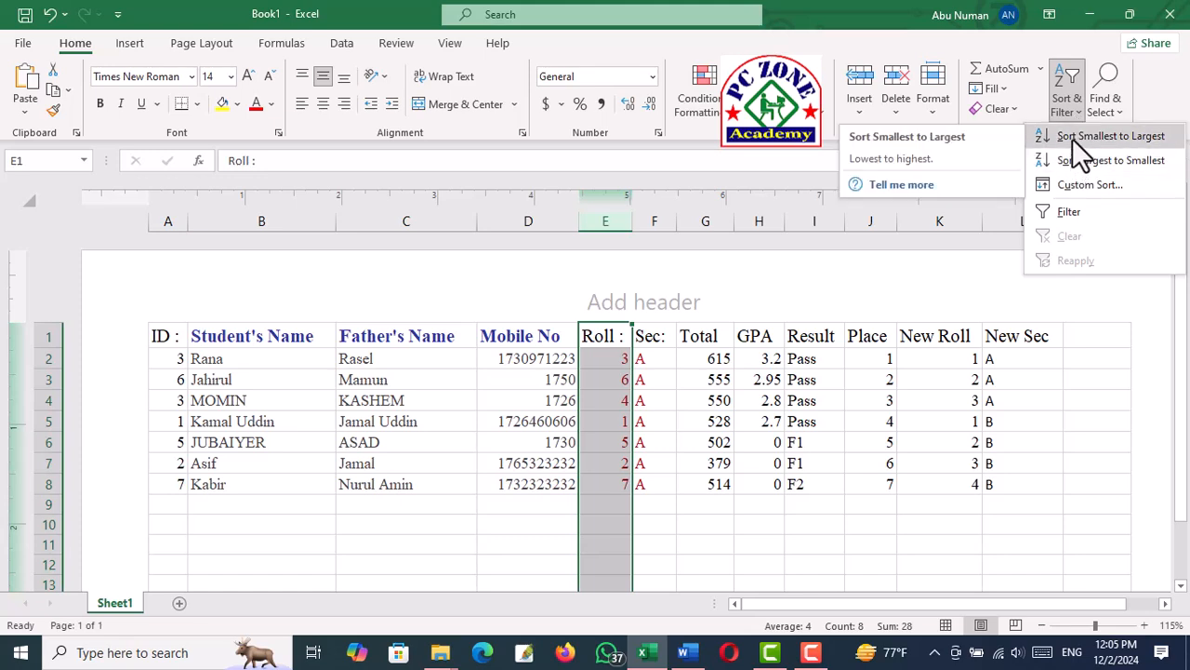
{"action": "left_click", "coordinate": [1073, 138]}
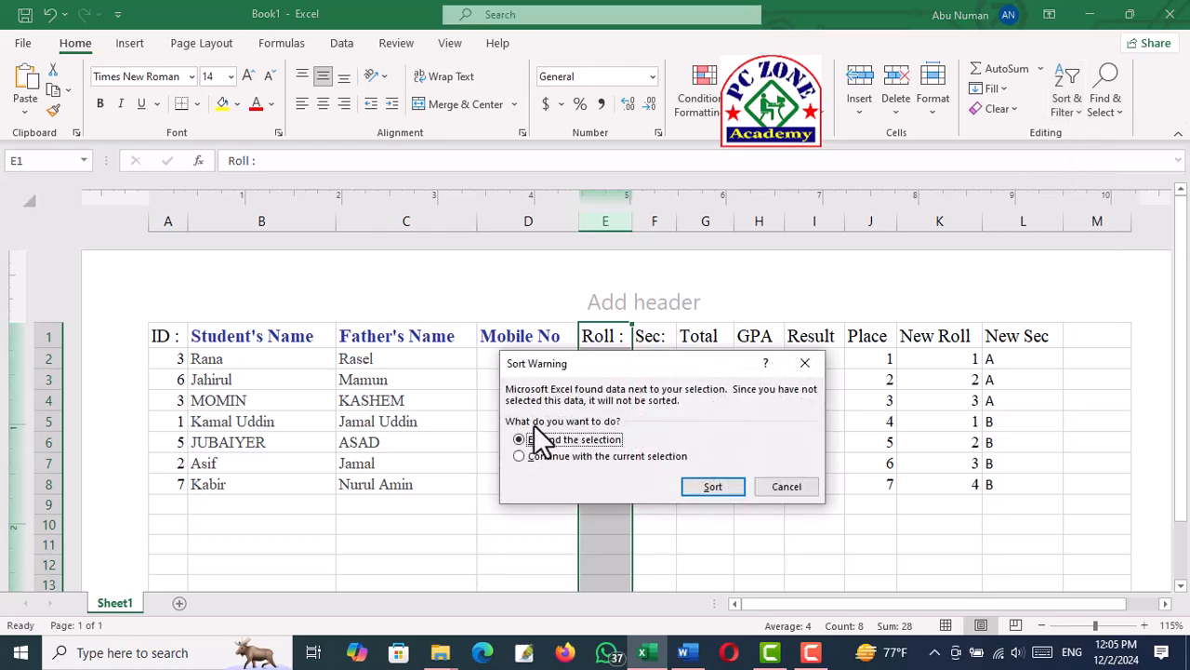
{"action": "left_click", "coordinate": [712, 487]}
{"action": "left_click", "coordinate": [610, 360]}
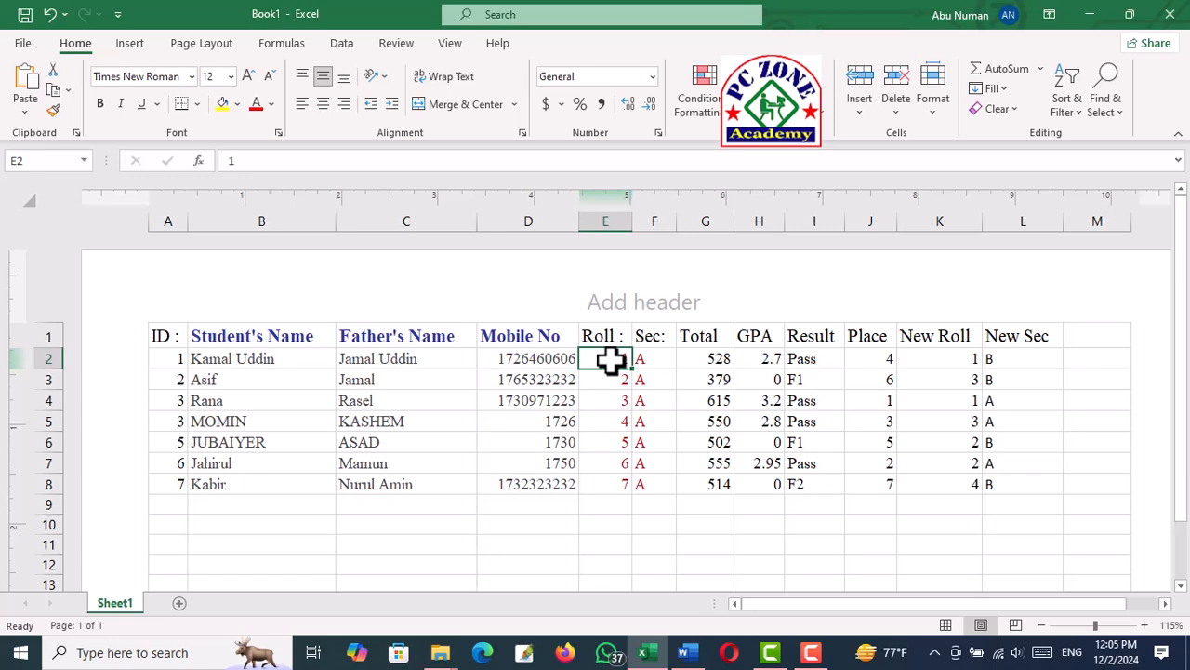
Compare old rolls 1 to 3 with the new roll and section in the same rows.
{"action": "left_click", "coordinate": [1006, 363]}
{"action": "left_click_drag", "start_coordinate": [1006, 363], "coordinate": [962, 364]}
{"action": "left_click", "coordinate": [619, 382]}
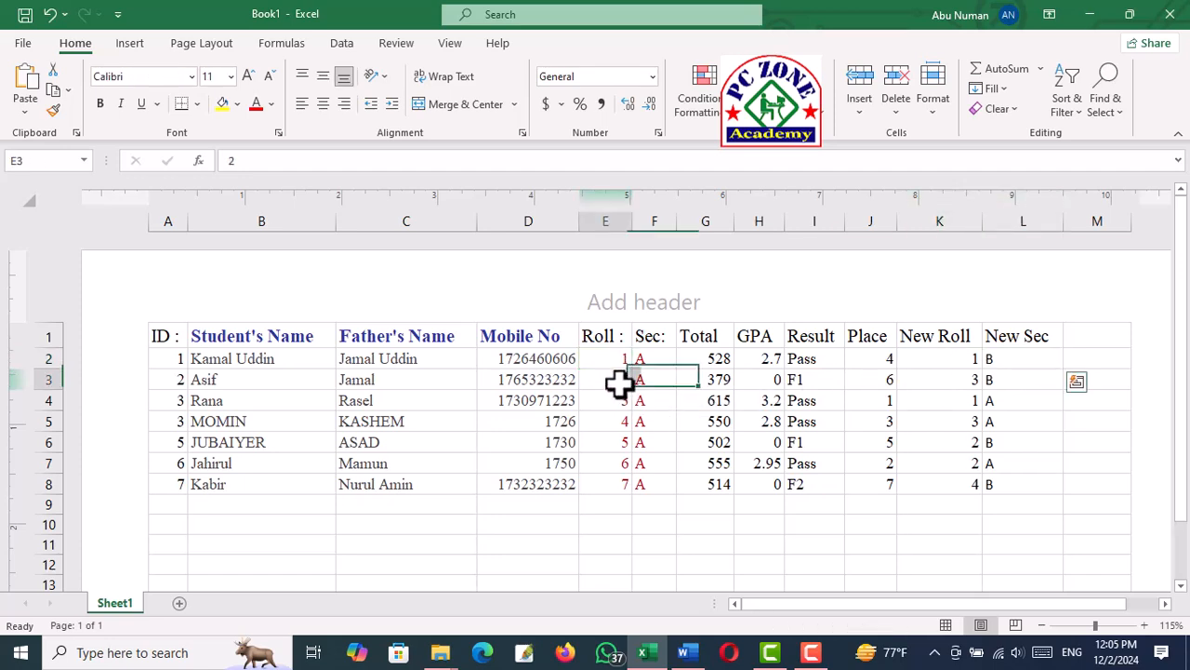
{"action": "left_click_drag", "start_coordinate": [1010, 380], "coordinate": [962, 381]}
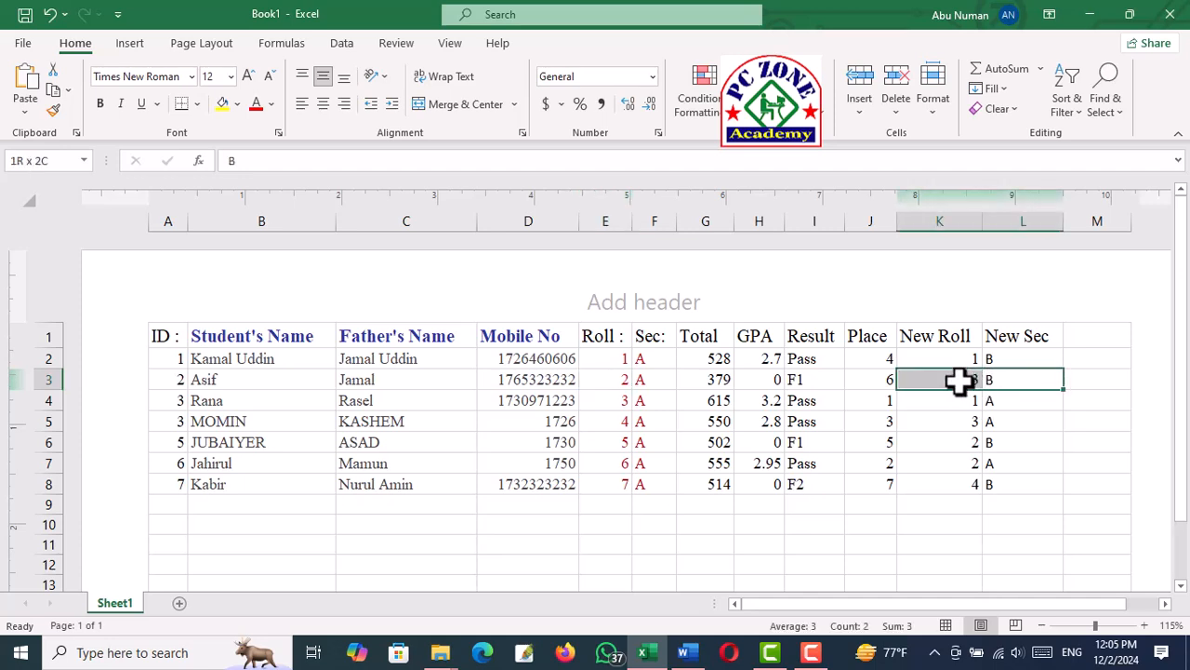
{"action": "left_click", "coordinate": [614, 404]}
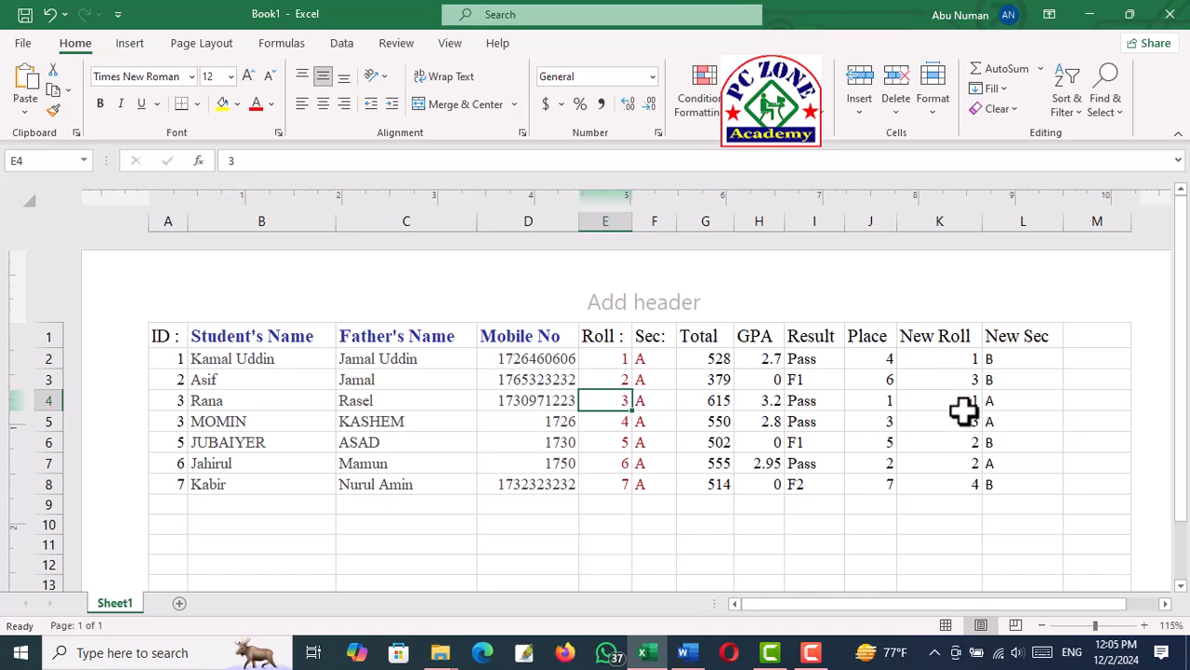
{"action": "left_click", "coordinate": [1002, 404]}
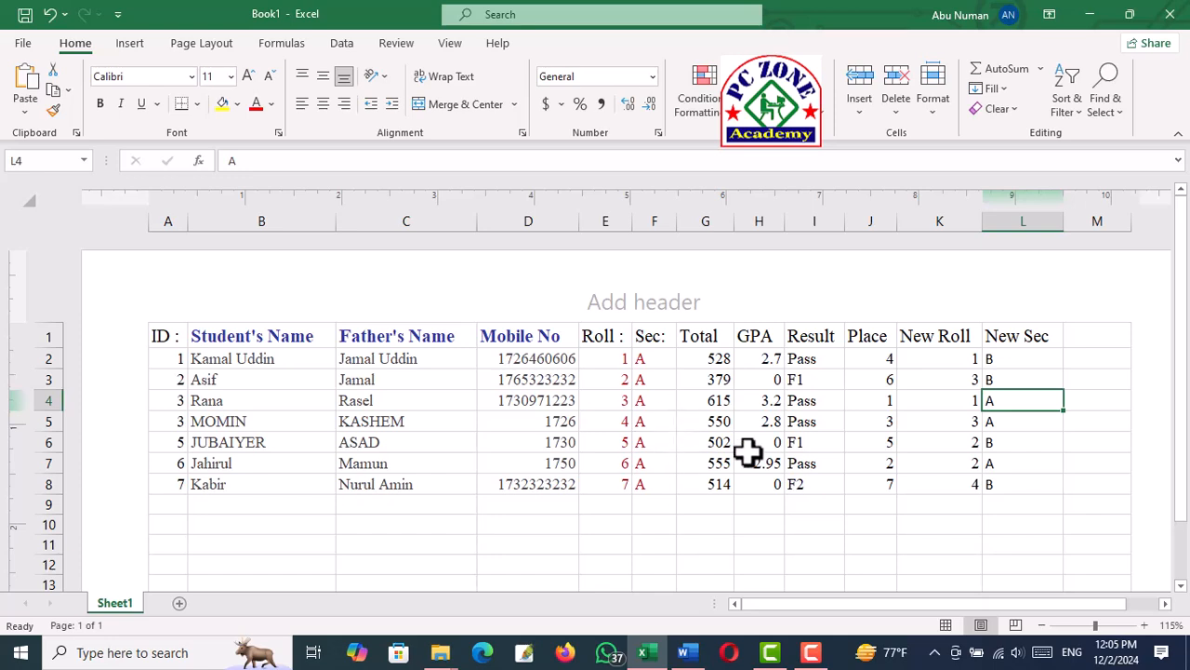
Add a CLASS column in M1 and fill Nine down M2:M8 for every student.
{"action": "left_click", "coordinate": [1070, 354]}
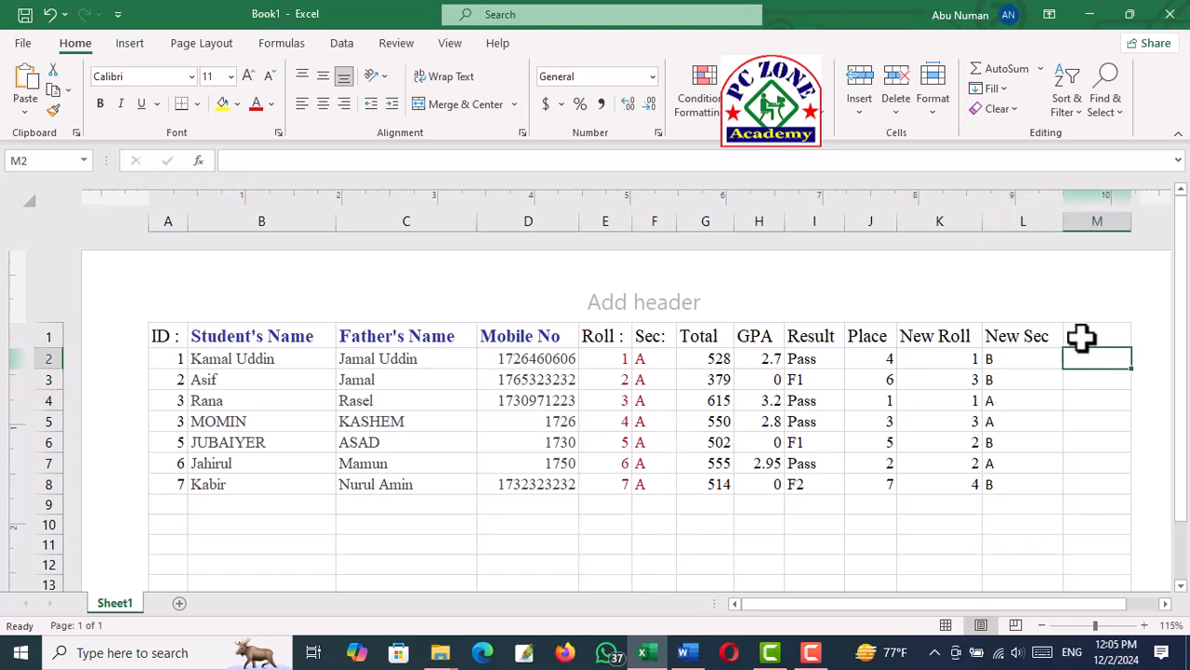
{"action": "left_click", "coordinate": [1074, 337]}
{"action": "type", "text": "CLASS"}
{"action": "key", "text": "Return"}
{"action": "type", "text": "nl"}
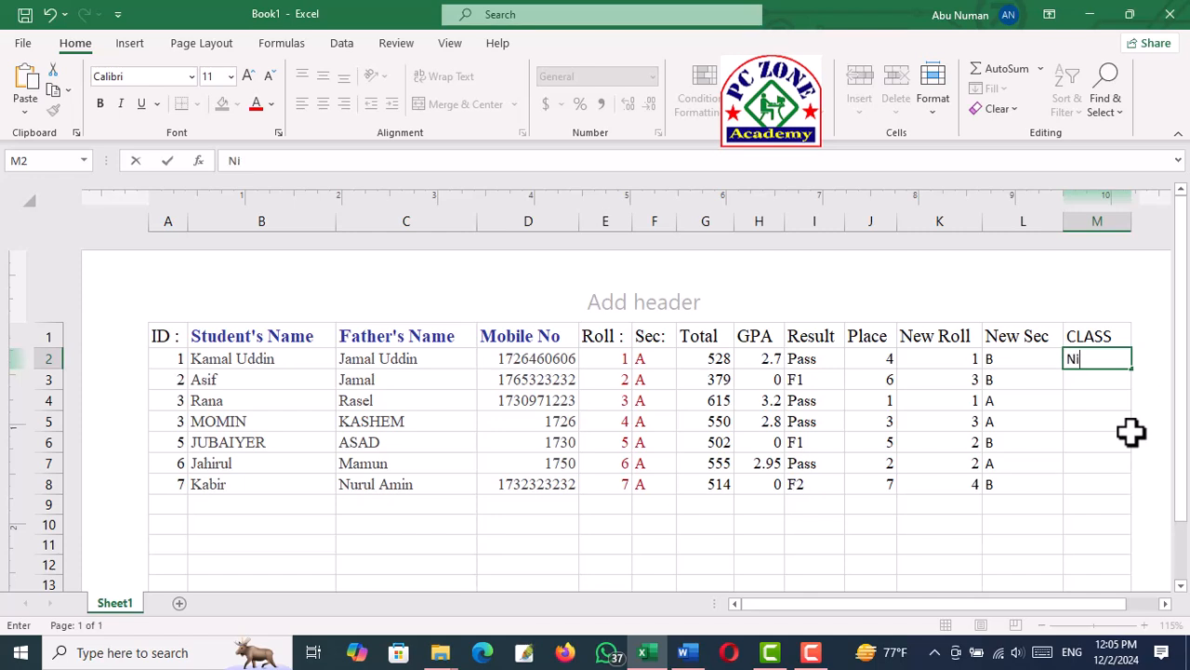
{"action": "type", "text": "ne"}
{"action": "key", "text": "Return"}
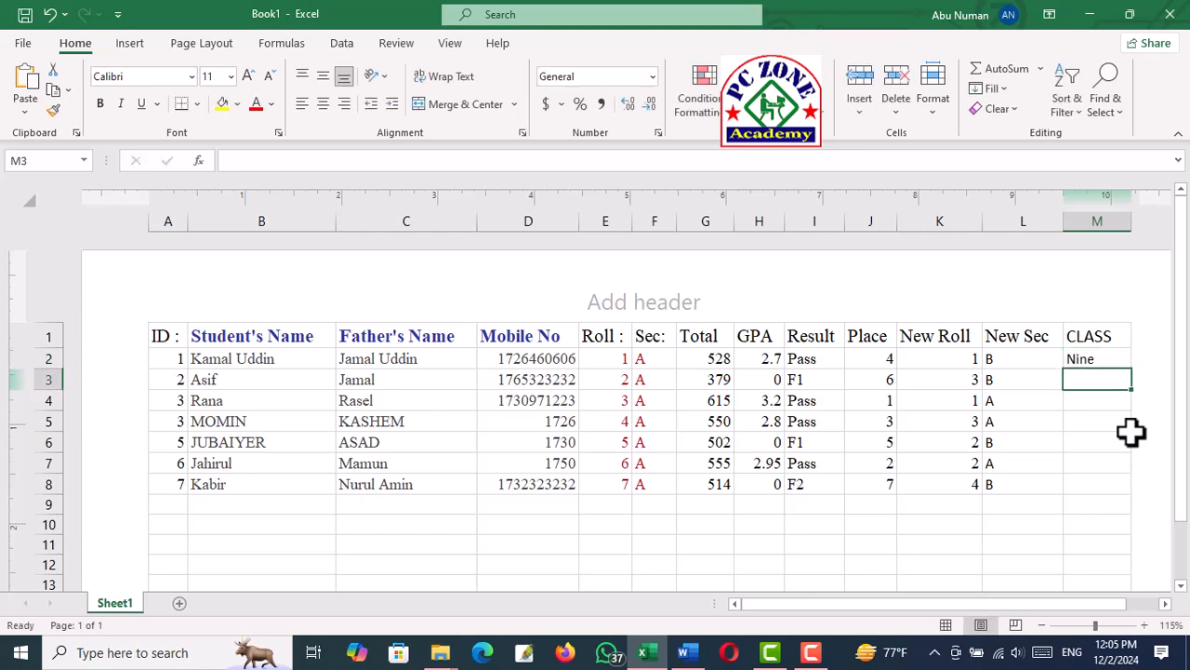
{"action": "left_click", "coordinate": [1100, 359]}
{"action": "left_click_drag", "start_coordinate": [1133, 369], "coordinate": [1133, 497]}
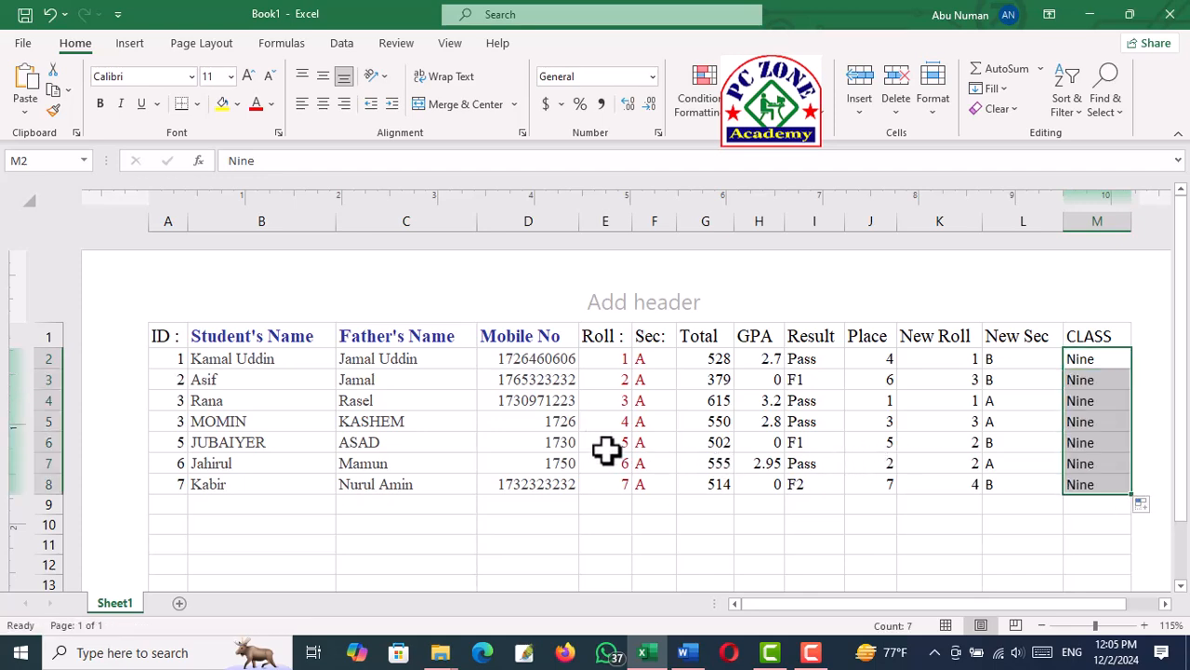
Examine the first student's record in row 2 field by field, from the names through to the merit place.
{"action": "left_click", "coordinate": [603, 360]}
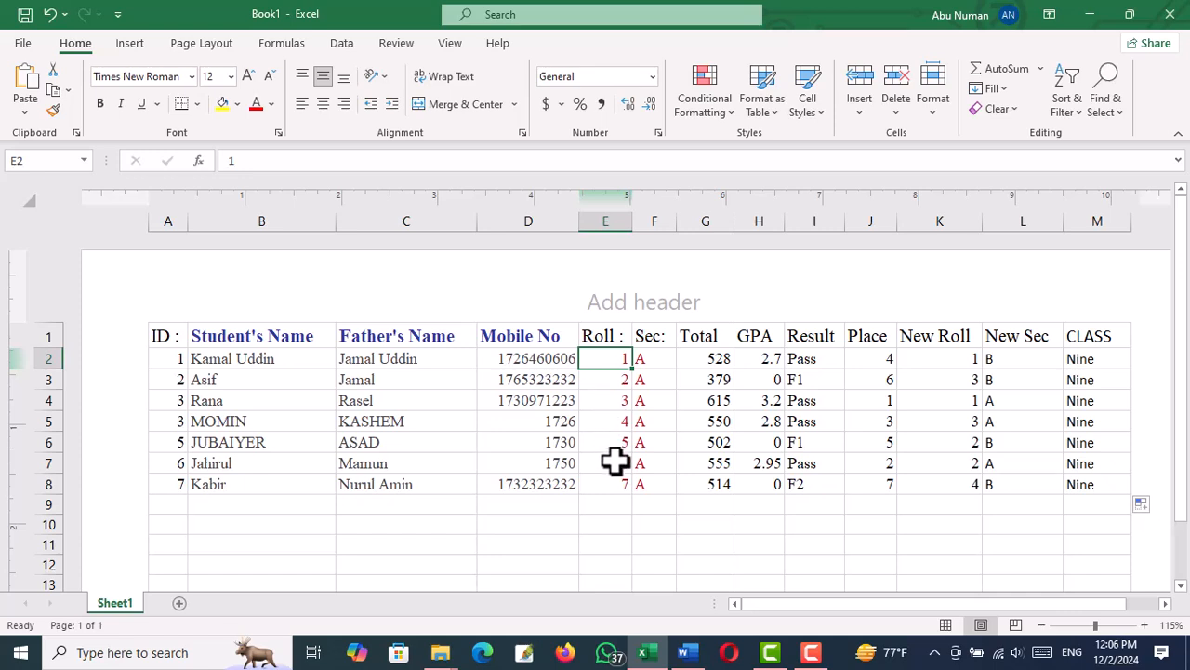
{"action": "left_click", "coordinate": [412, 365]}
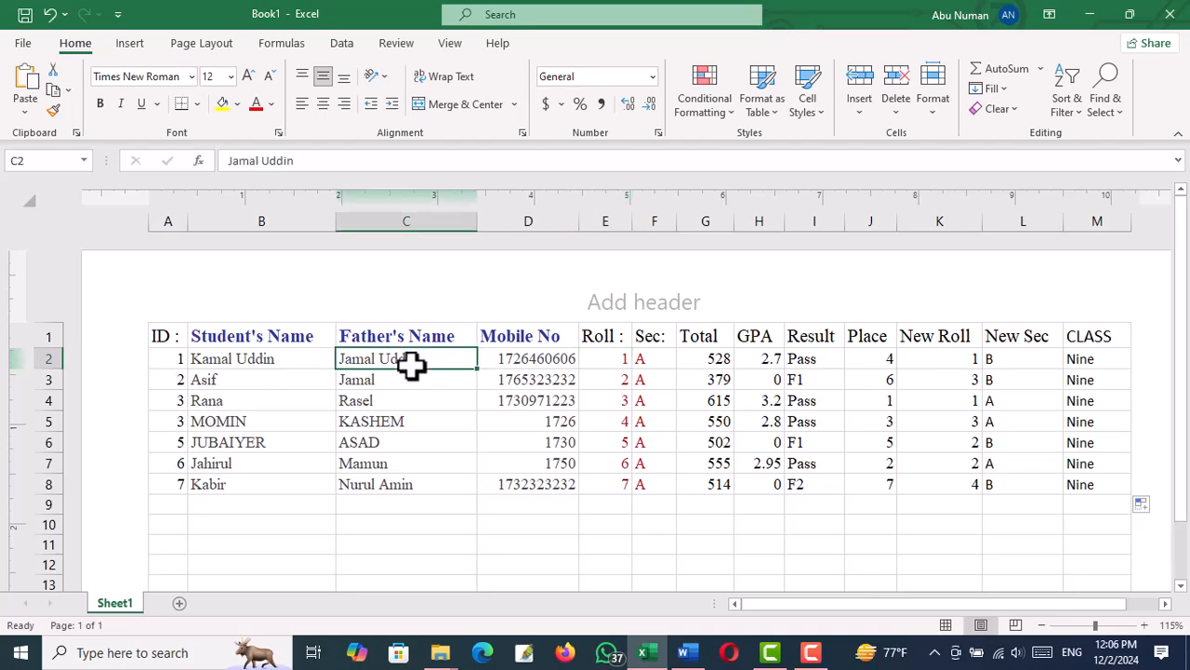
{"action": "left_click", "coordinate": [206, 361]}
{"action": "left_click", "coordinate": [365, 358]}
{"action": "left_click", "coordinate": [551, 380]}
{"action": "left_click", "coordinate": [617, 360]}
{"action": "left_click", "coordinate": [656, 360]}
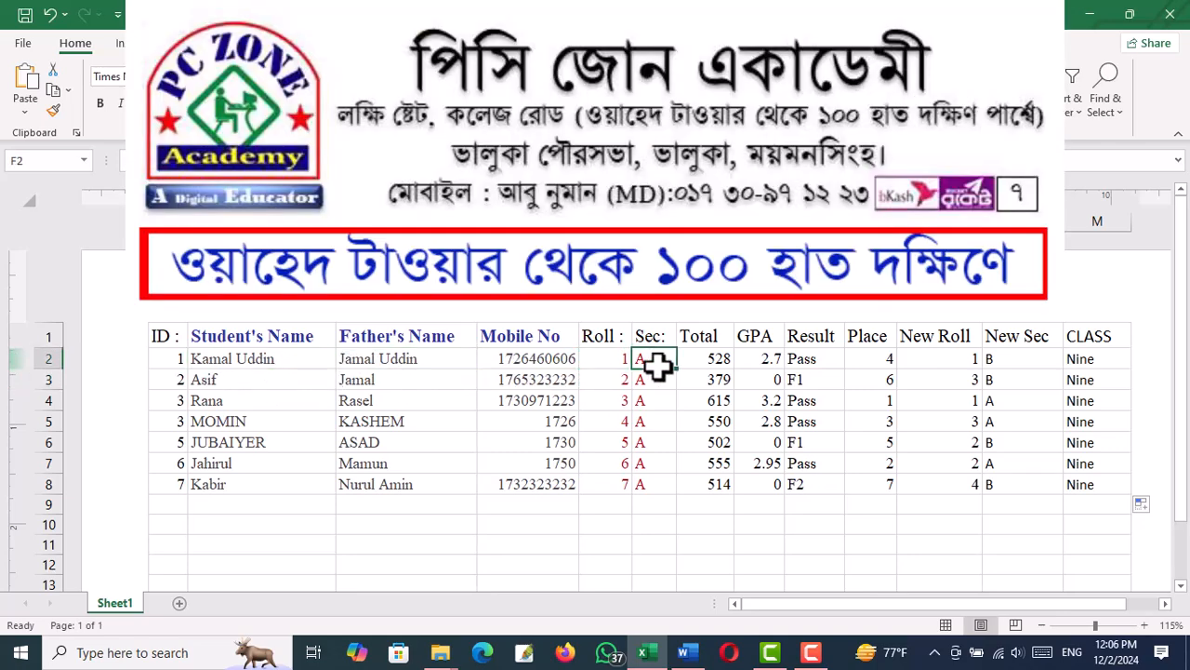
{"action": "left_click", "coordinate": [712, 366]}
{"action": "left_click", "coordinate": [759, 364]}
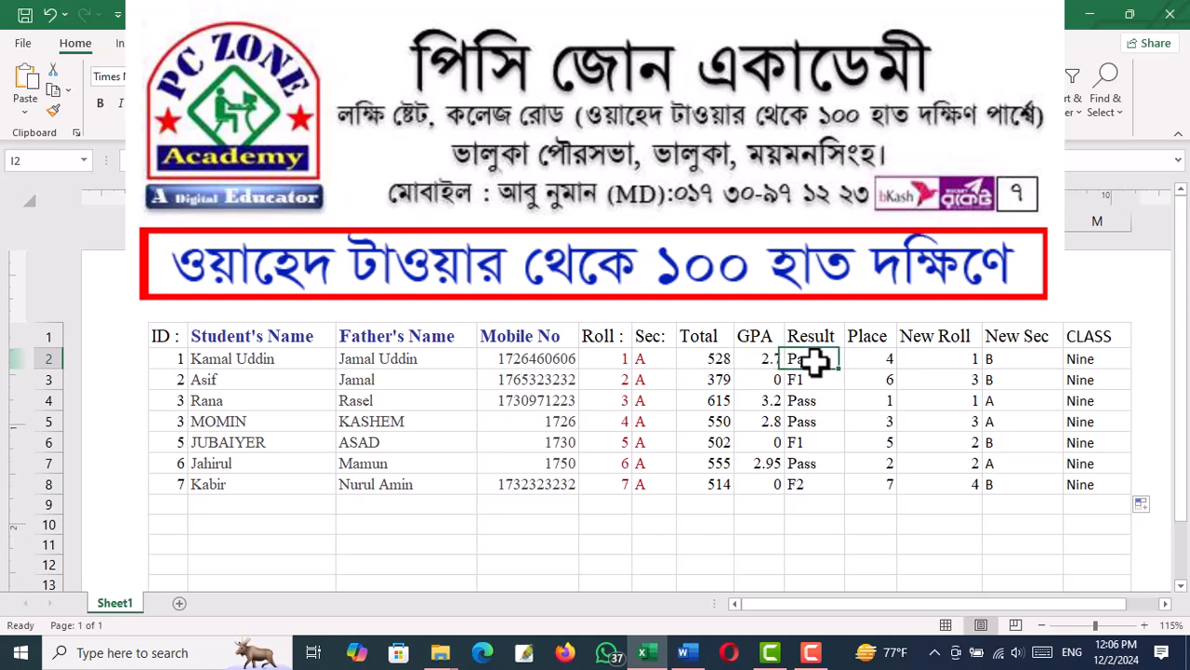
{"action": "left_click", "coordinate": [879, 368]}
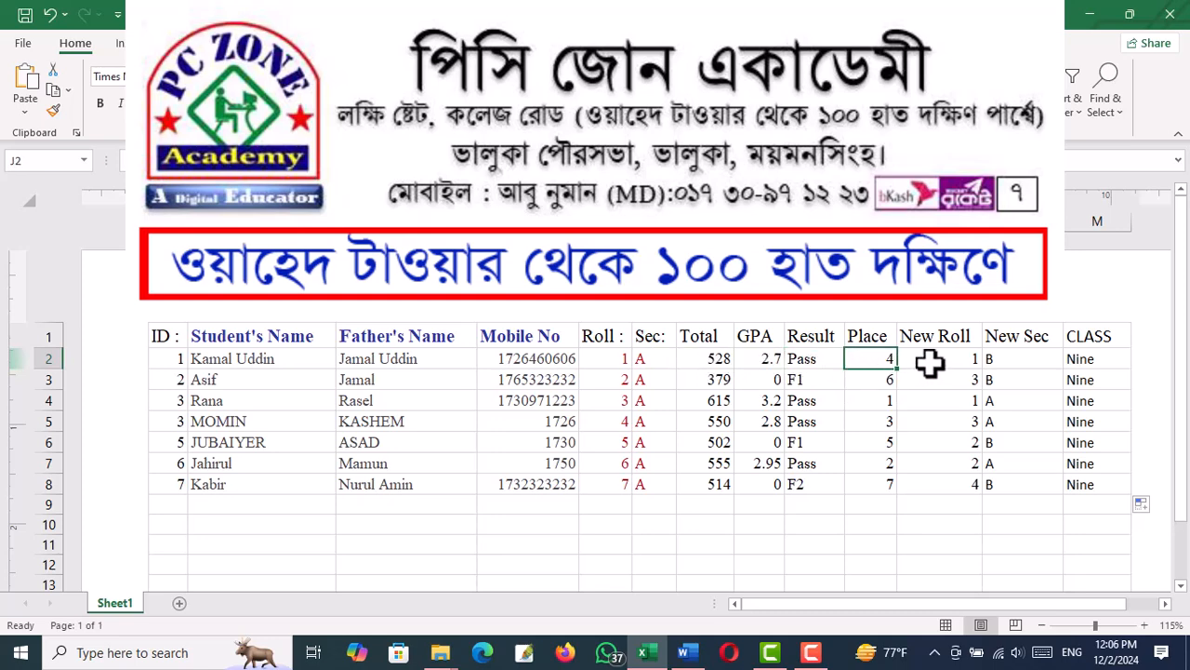